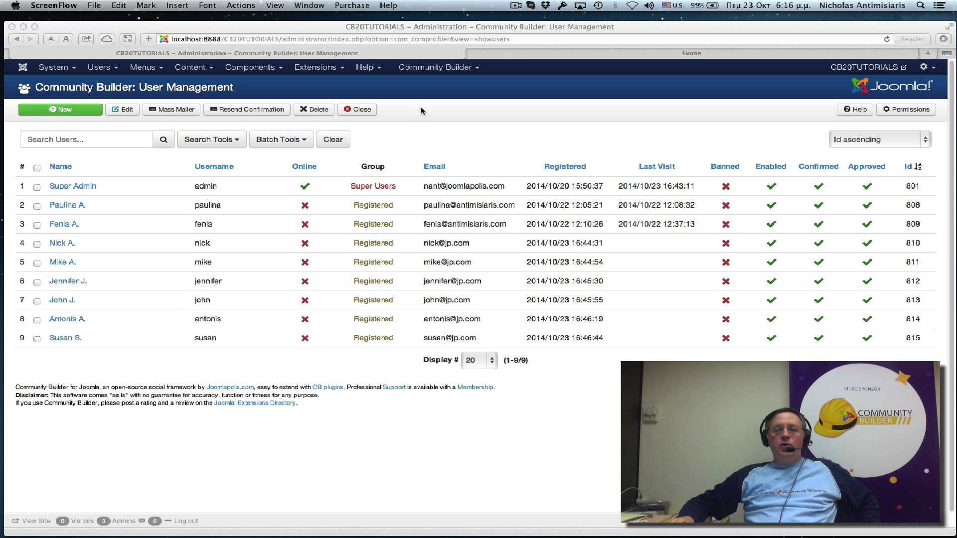
# Go to Community Builder's List Management page, which shows no user lists yet.
pyautogui.click(425, 78)
pyautogui.click(423, 70)
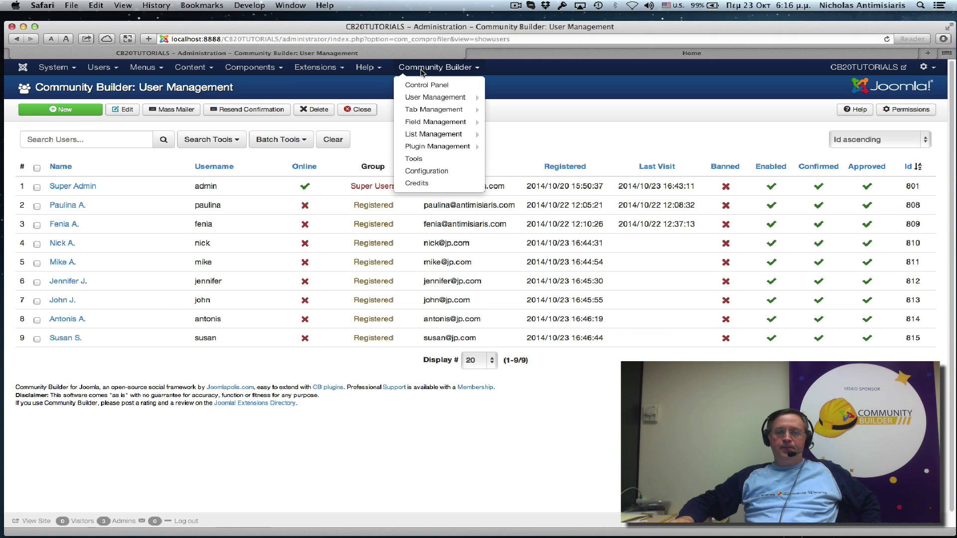
pyautogui.moveTo(412, 138)
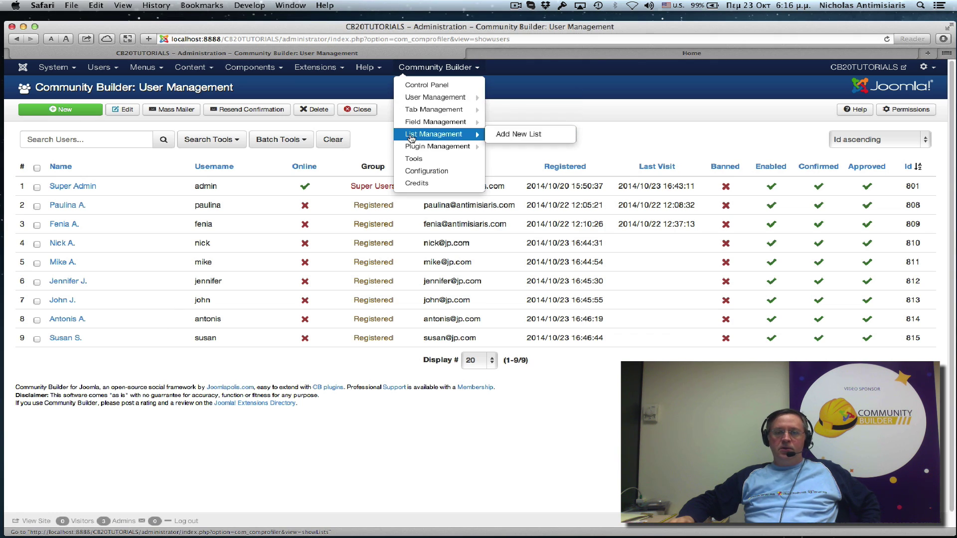
pyautogui.click(411, 135)
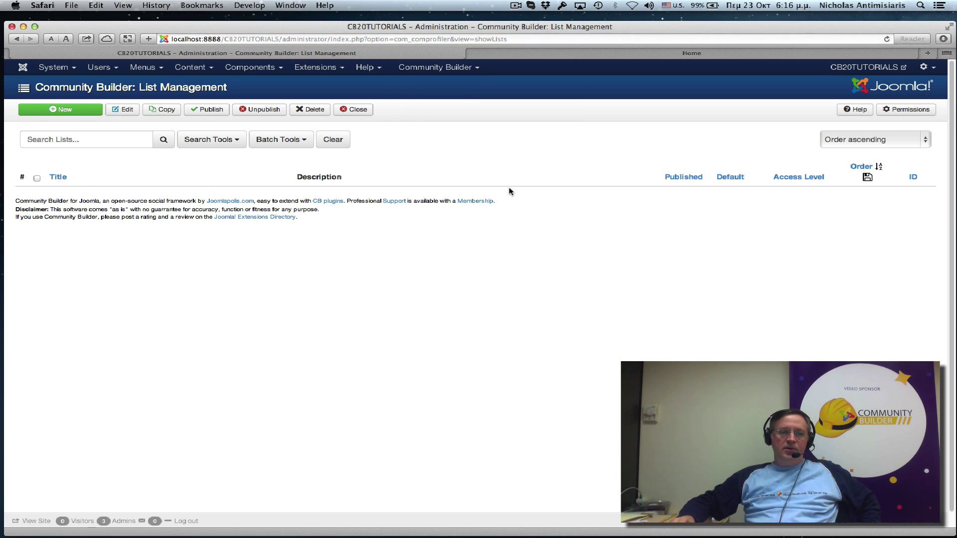
# Create a new user list titled 'Members Table List' on its Global settings.
pyautogui.click(86, 114)
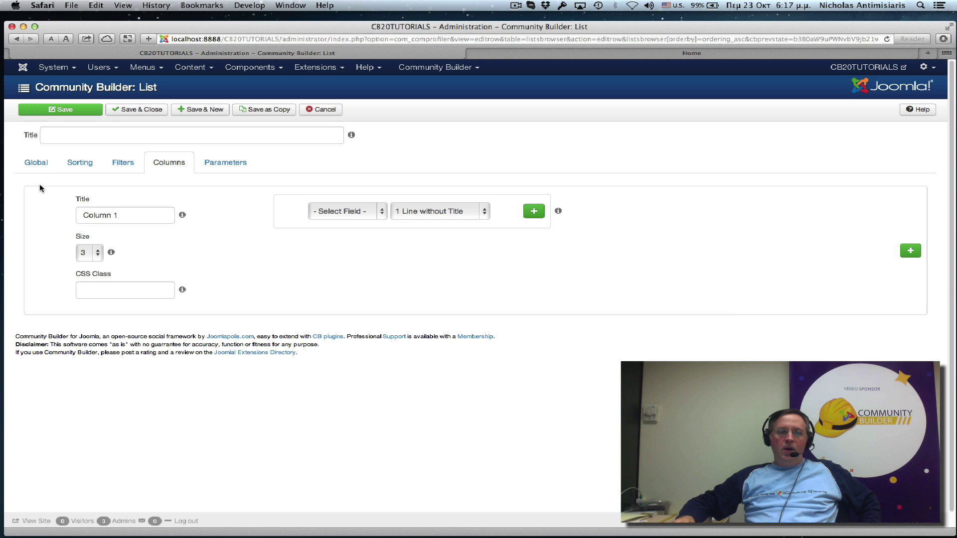
pyautogui.click(36, 162)
pyautogui.click(129, 139)
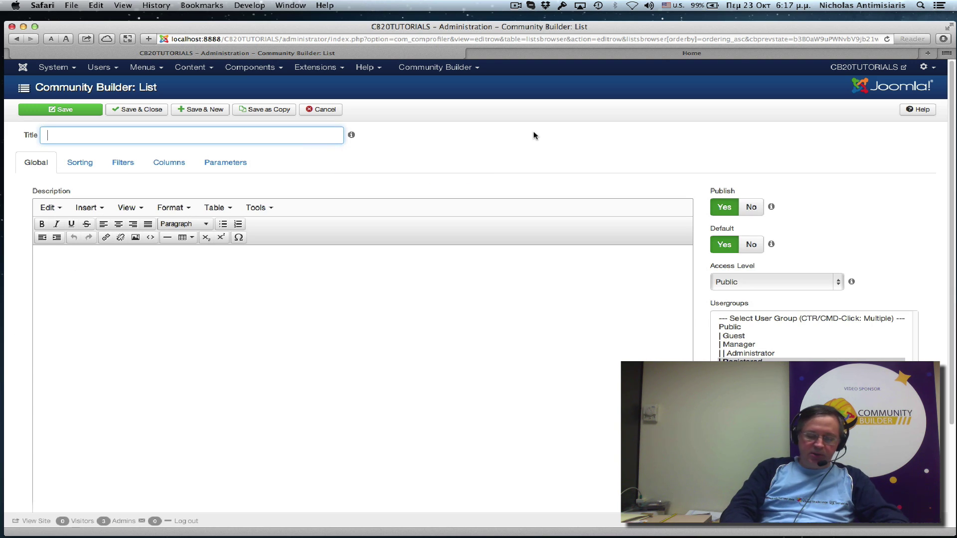
pyautogui.write('Member')
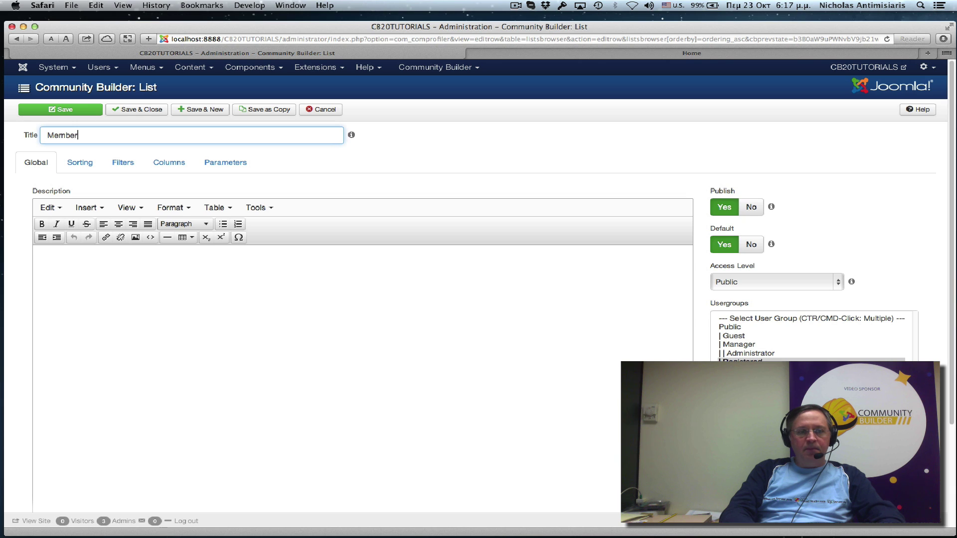
pyautogui.write('s')
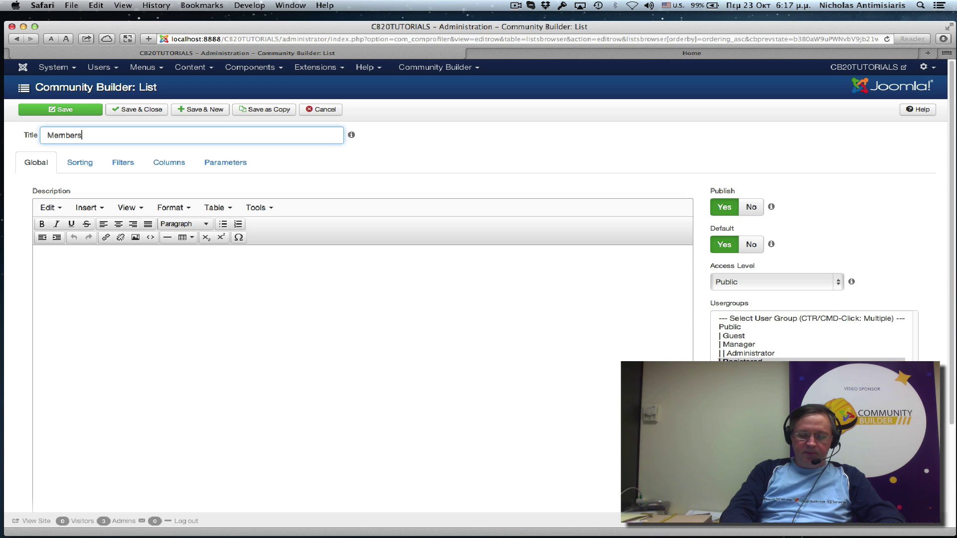
pyautogui.write(' list')
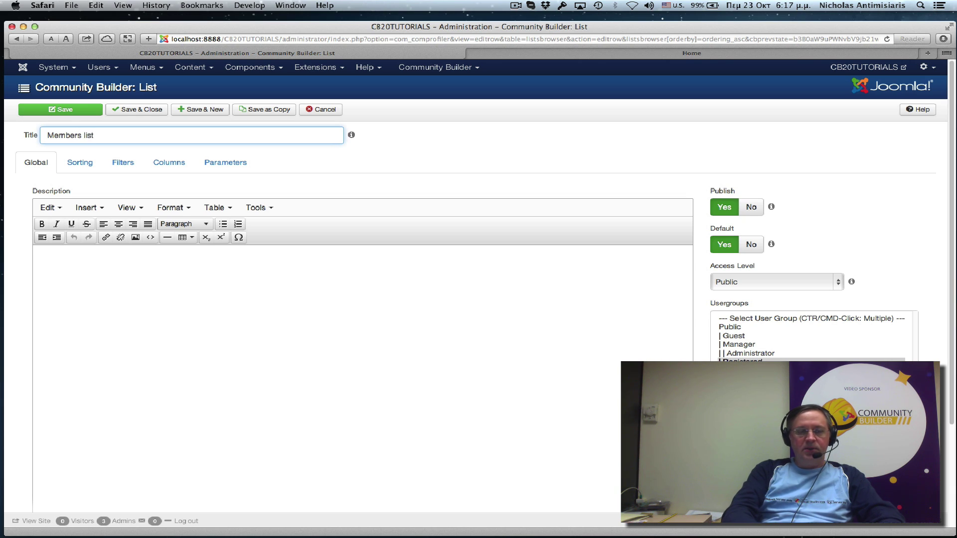
pyautogui.press('BackSpace')
pyautogui.press('BackSpace')
pyautogui.press('BackSpace')
pyautogui.press('BackSpace')
pyautogui.write('Ta')
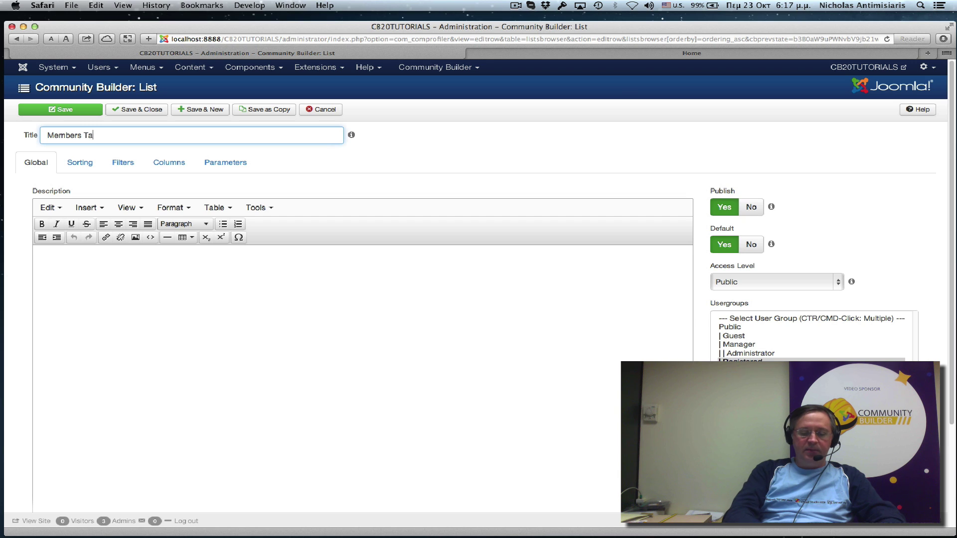
pyautogui.write('ble List')
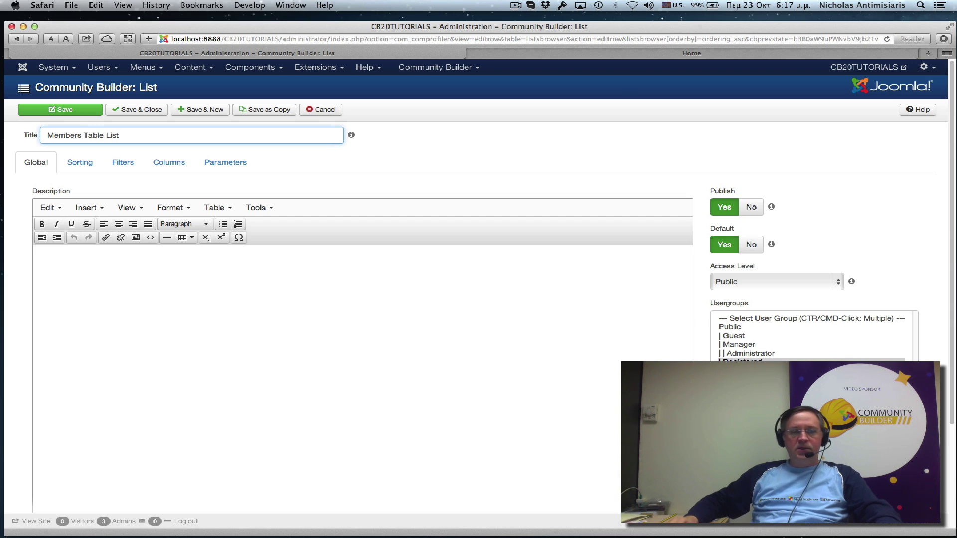
pyautogui.click(314, 306)
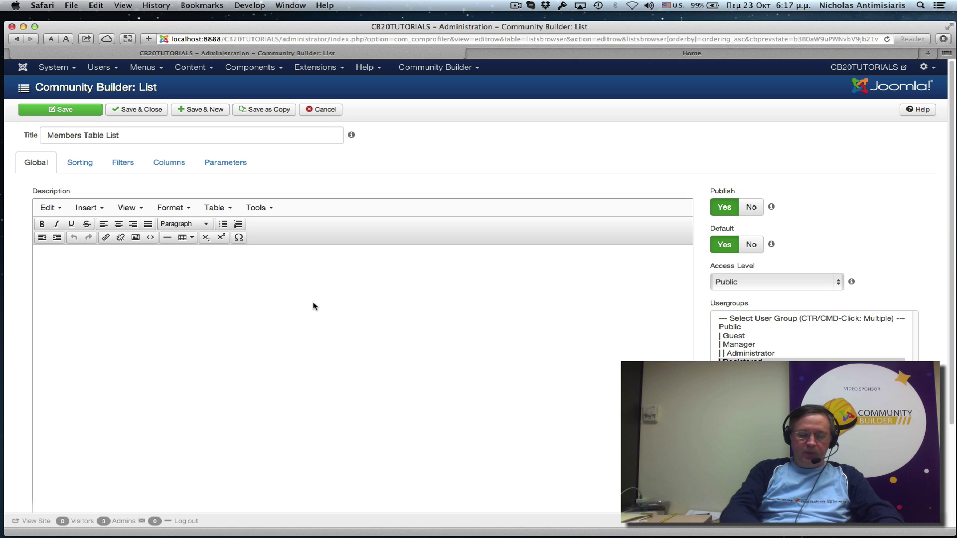
# Enter the description 'This table lists all our registered members.'.
pyautogui.write('This table list')
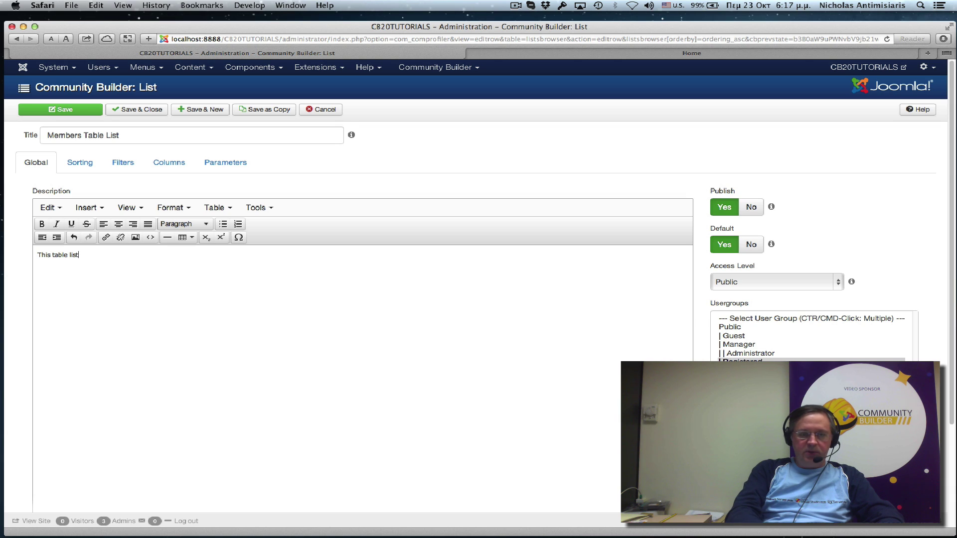
pyautogui.write('s all our registered')
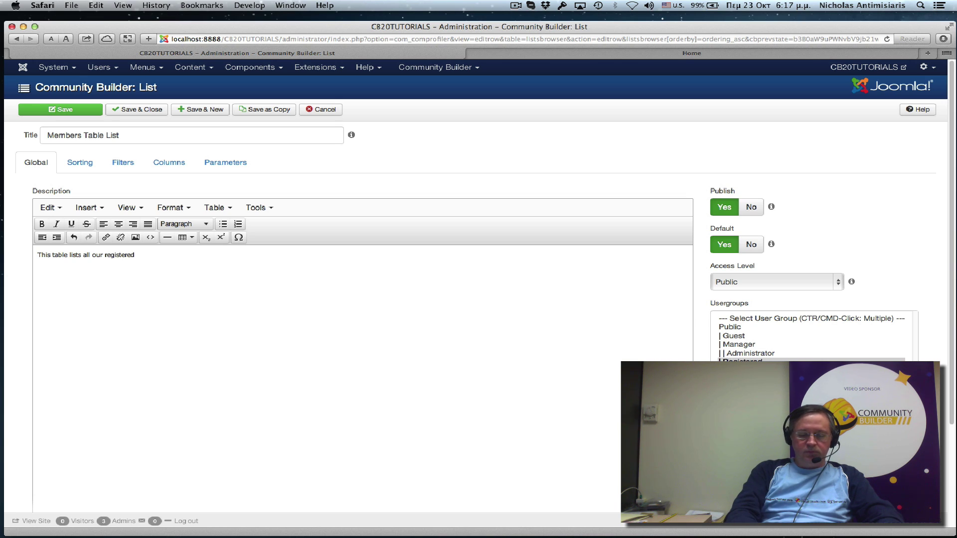
pyautogui.write('members.')
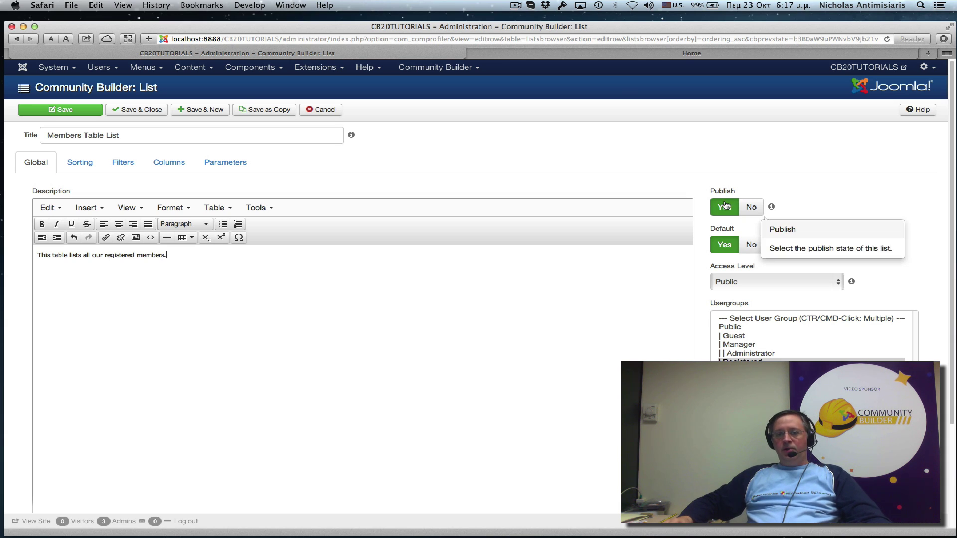
pyautogui.moveTo(724, 244)
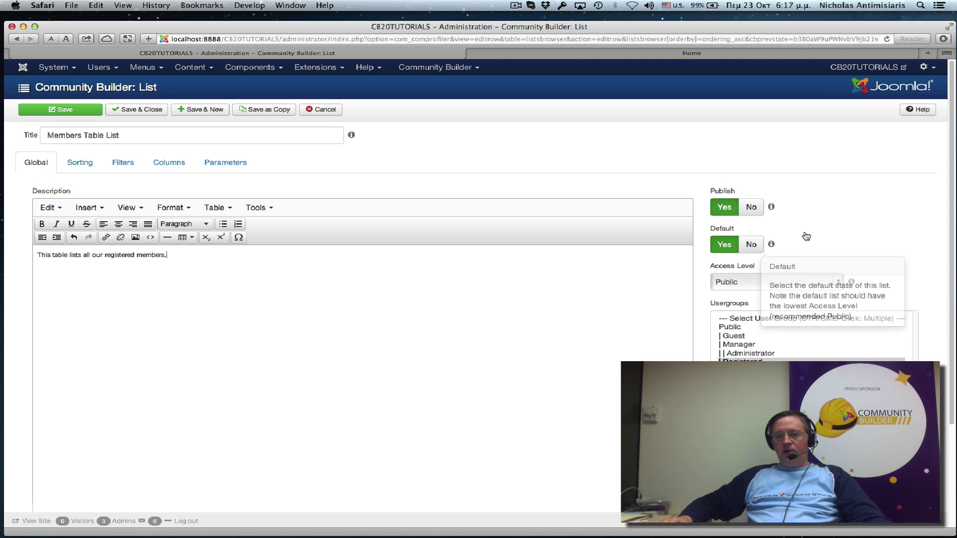
pyautogui.scroll(-3, 808, 234)
pyautogui.moveTo(757, 230)
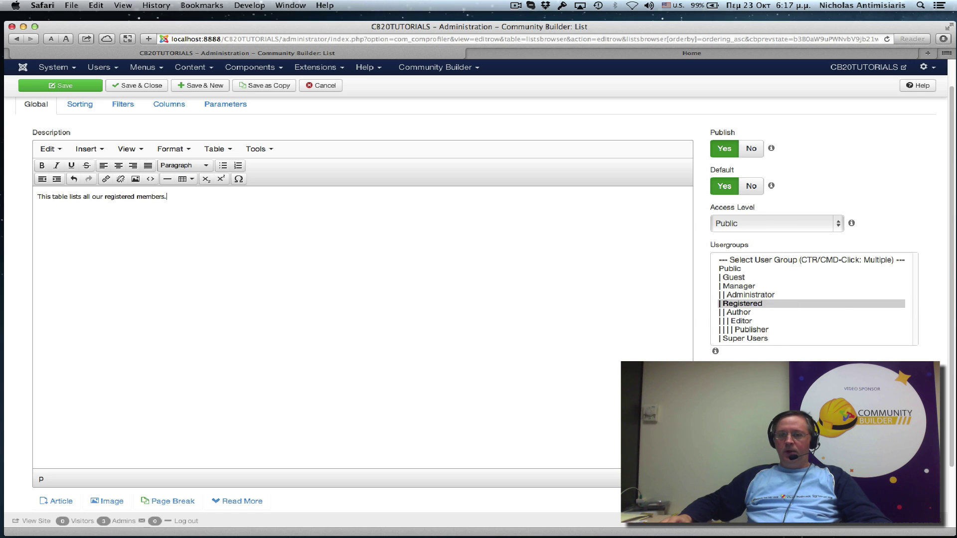
pyautogui.moveTo(772, 329)
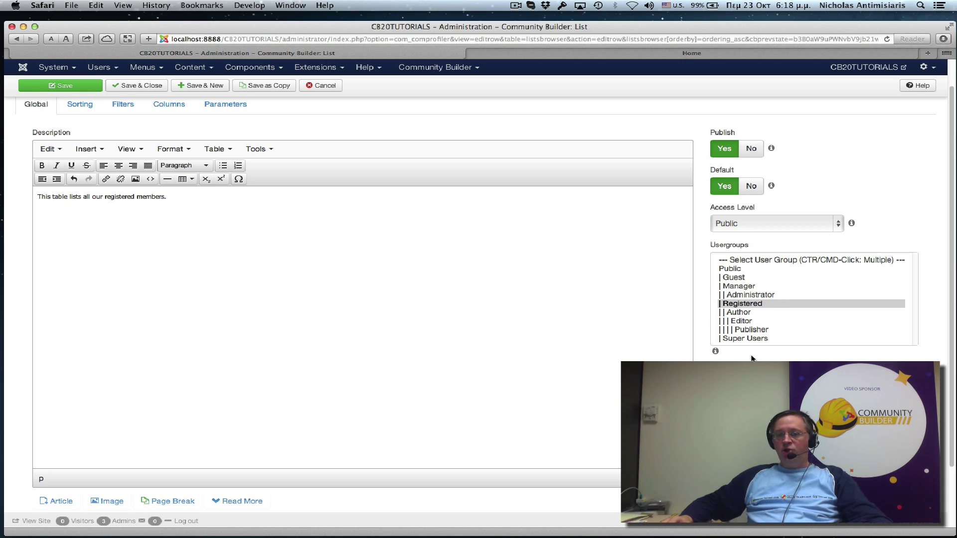
pyautogui.moveTo(773, 293)
pyautogui.scroll(-1, 772, 315)
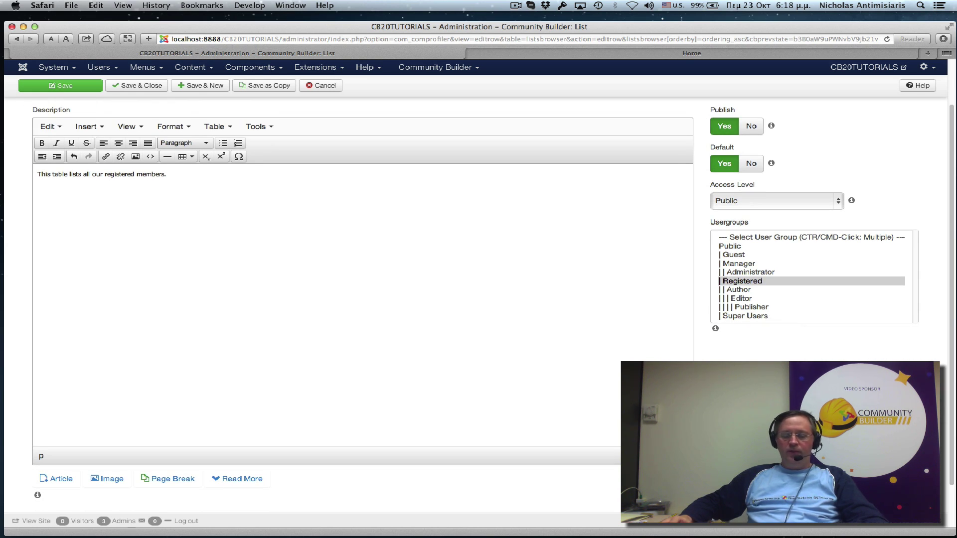
pyautogui.keyDown('shift'); pyautogui.click(752, 317); pyautogui.keyUp('shift')
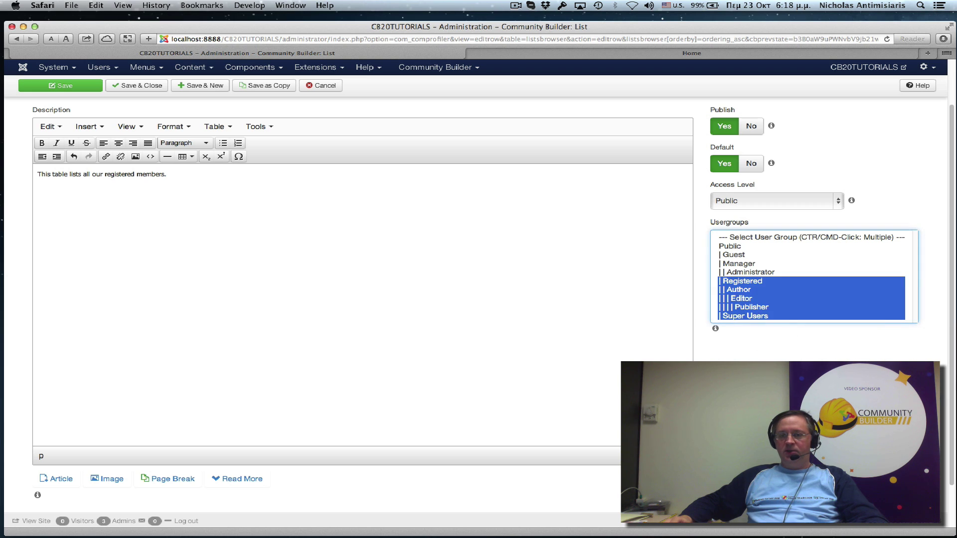
pyautogui.click(750, 326)
pyautogui.click(748, 317)
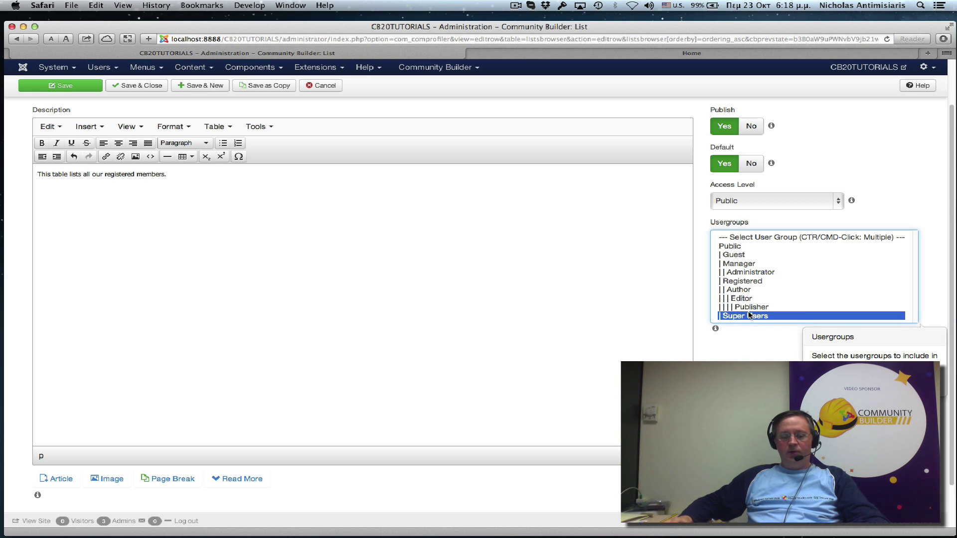
pyautogui.keyDown('super'); pyautogui.click(741, 284); pyautogui.keyUp('super')
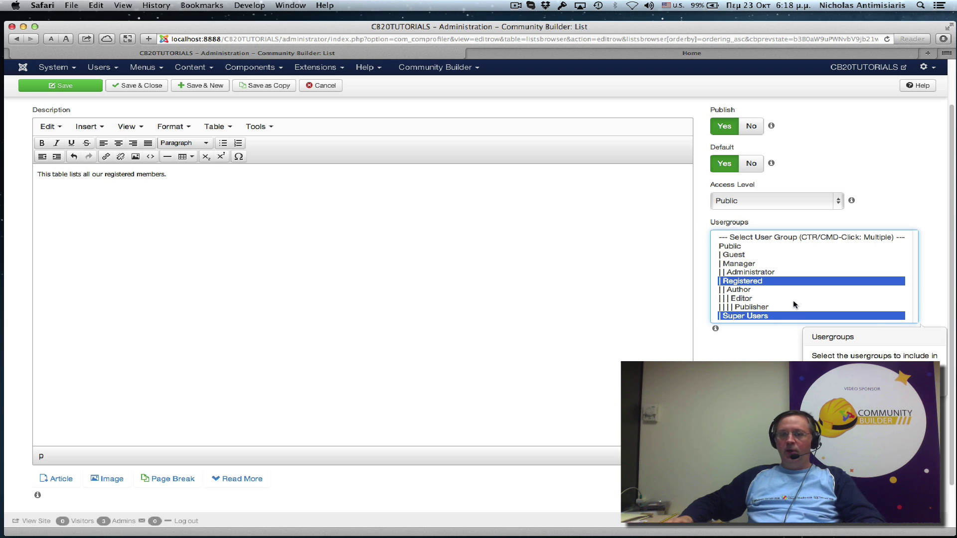
pyautogui.click(784, 283)
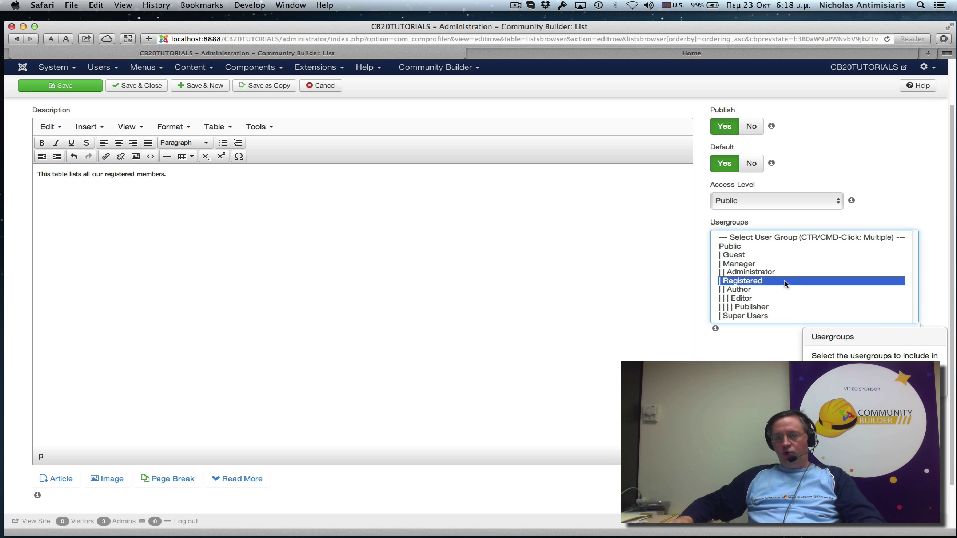
pyautogui.scroll(3, 299, 214)
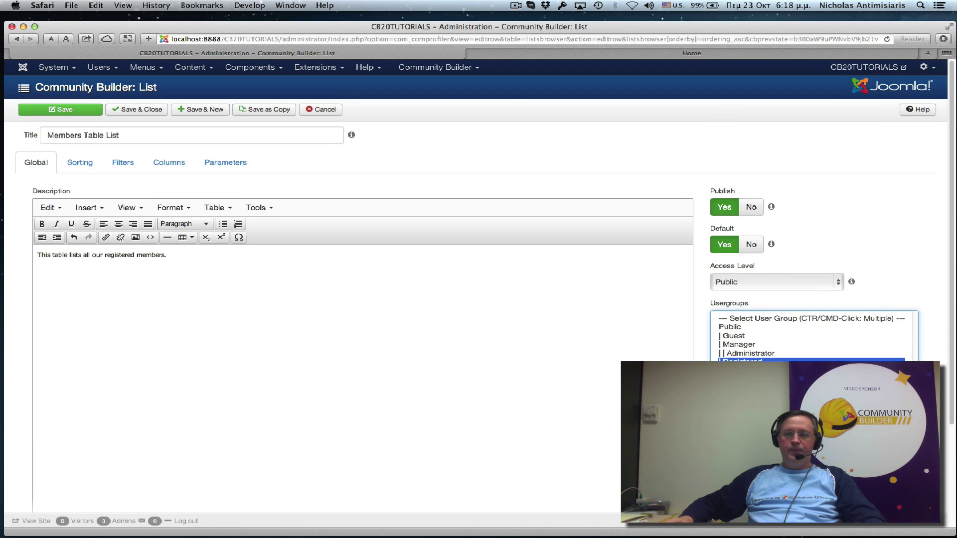
# Review the default Sorting and Filters options, then bring up the Columns settings.
pyautogui.click(81, 164)
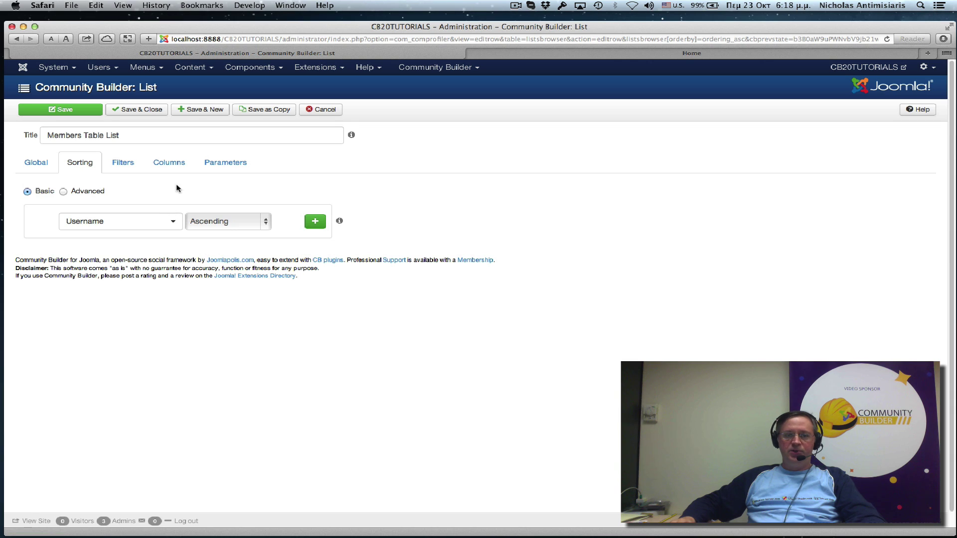
pyautogui.click(122, 166)
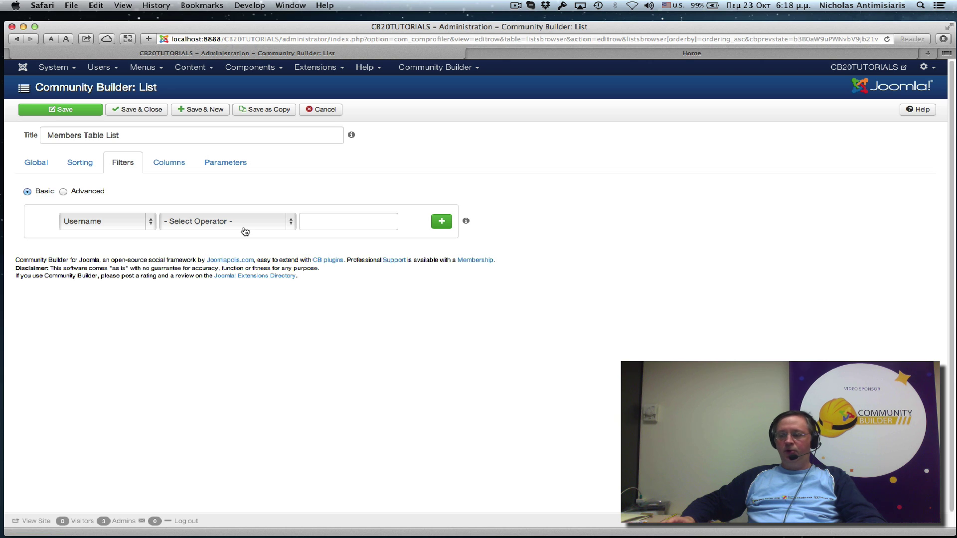
pyautogui.click(159, 168)
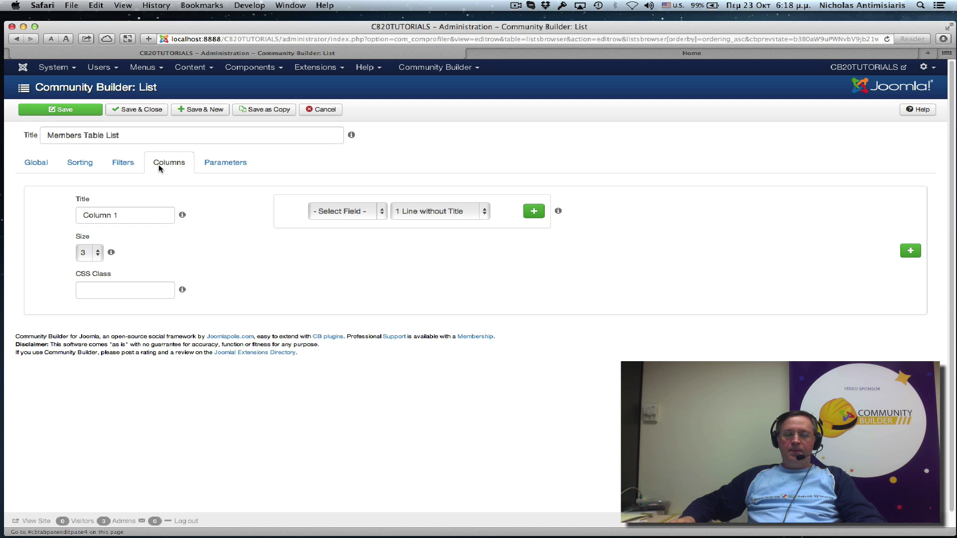
# Rename Column 1 to 'Members' and assign it the Profile image field.
pyautogui.moveTo(137, 216)
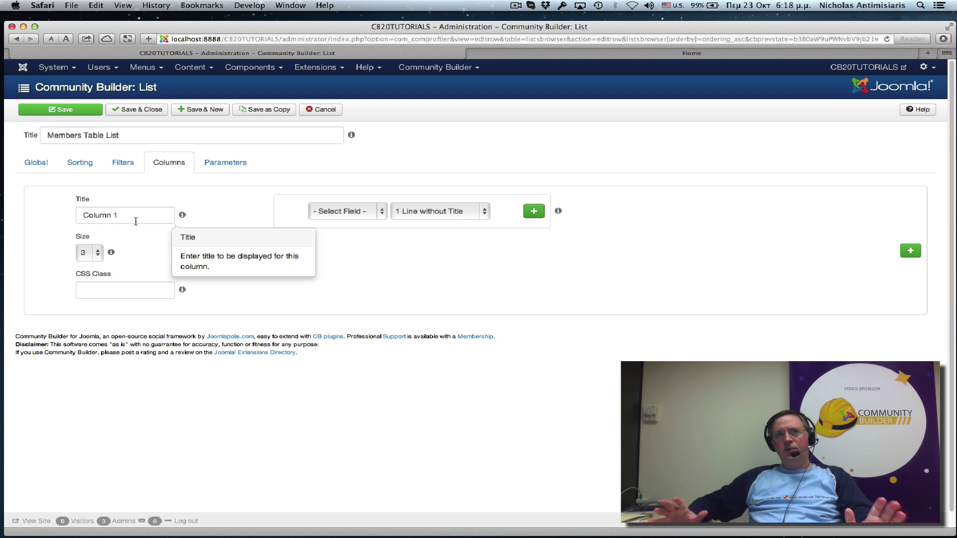
pyautogui.click(133, 216)
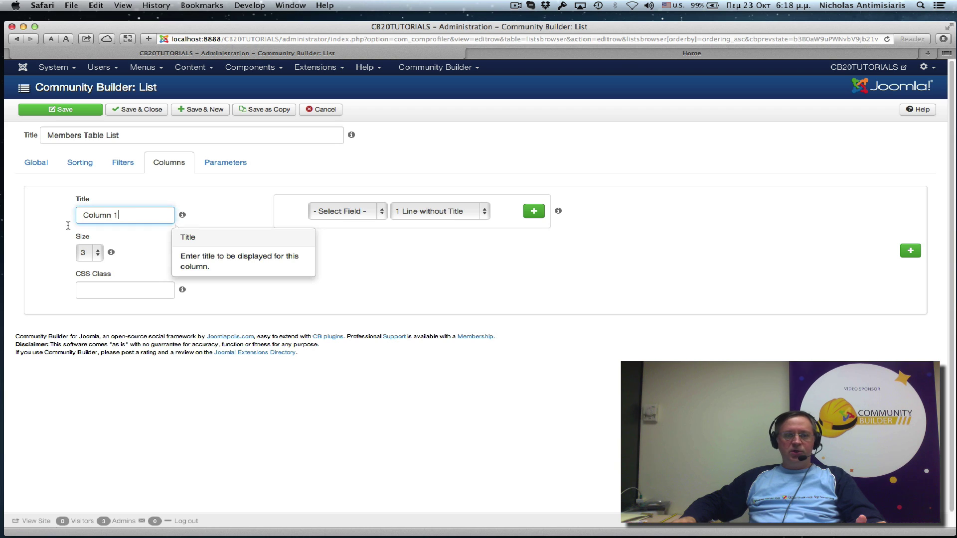
pyautogui.tripleClick(90, 216)
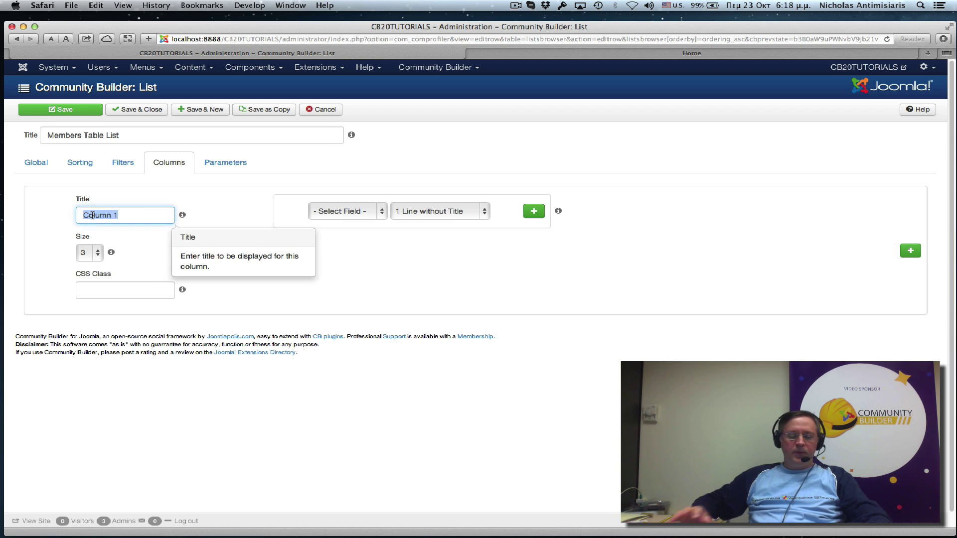
pyautogui.write('Mem')
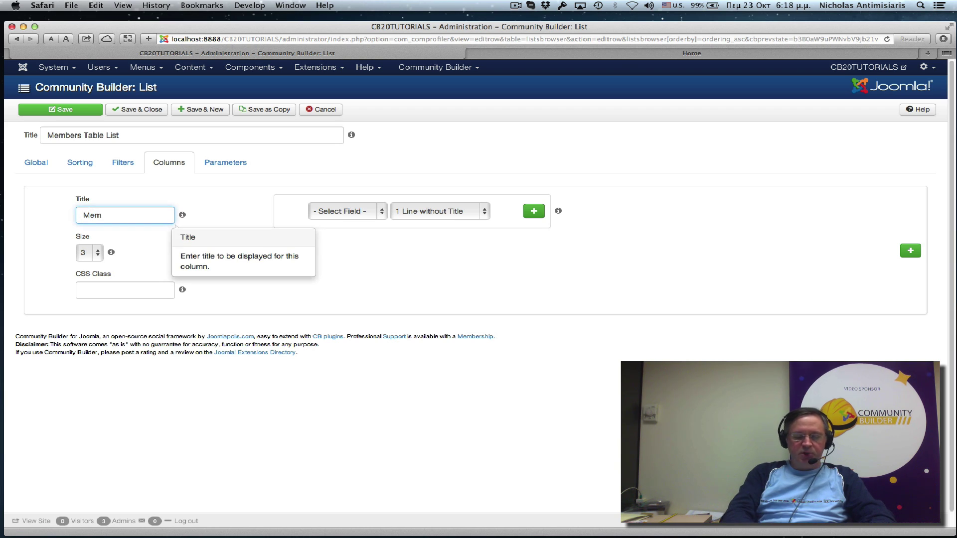
pyautogui.write('bers')
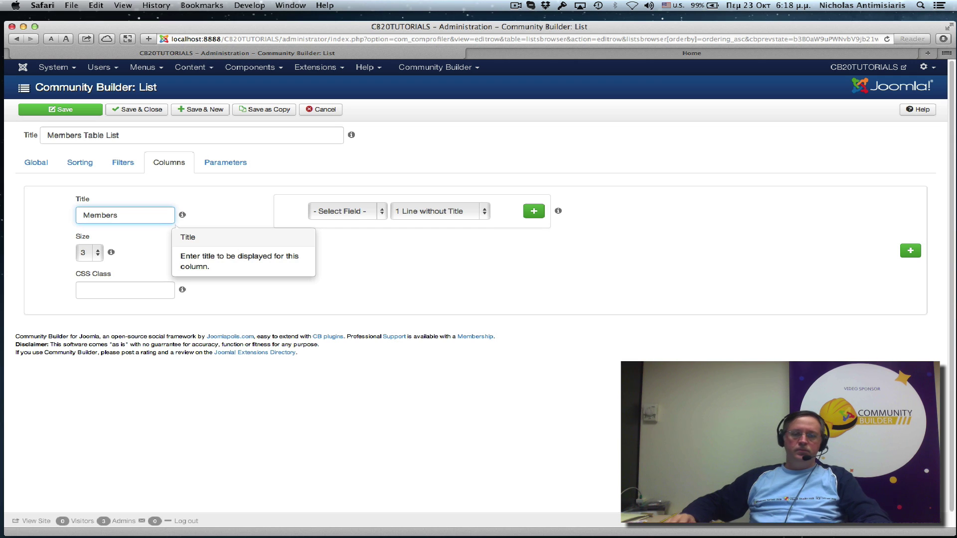
pyautogui.click(377, 212)
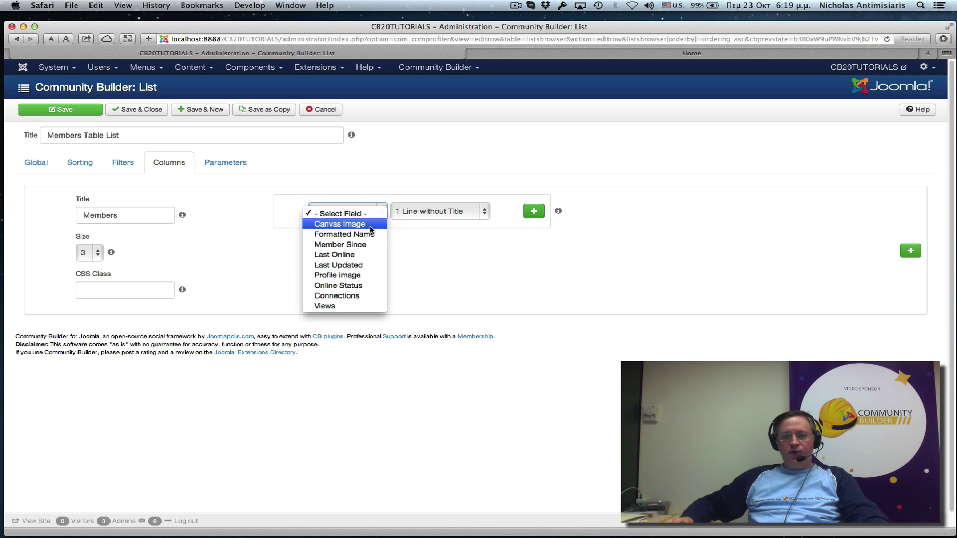
pyautogui.click(351, 275)
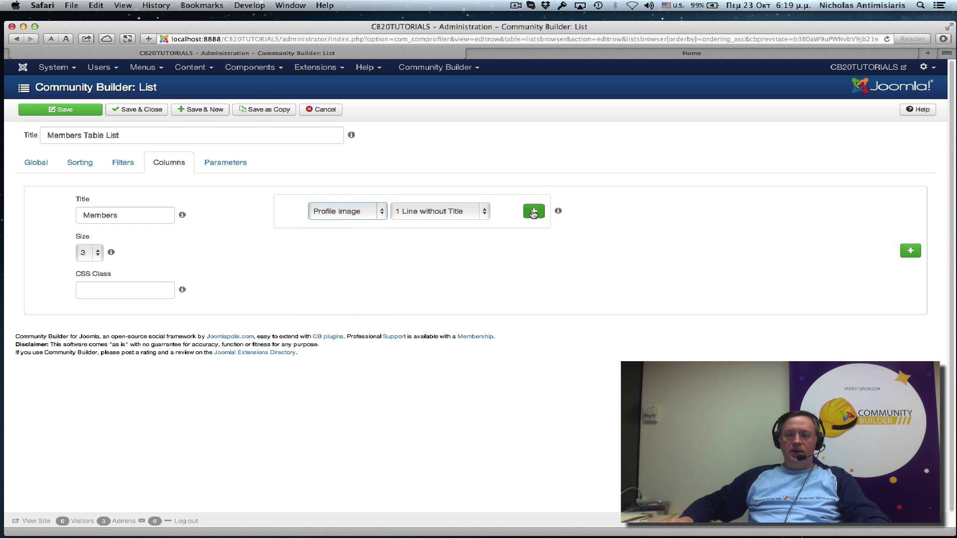
# Add a Formatted Name row to Members, displayed as 1 Line without Title.
pyautogui.click(533, 213)
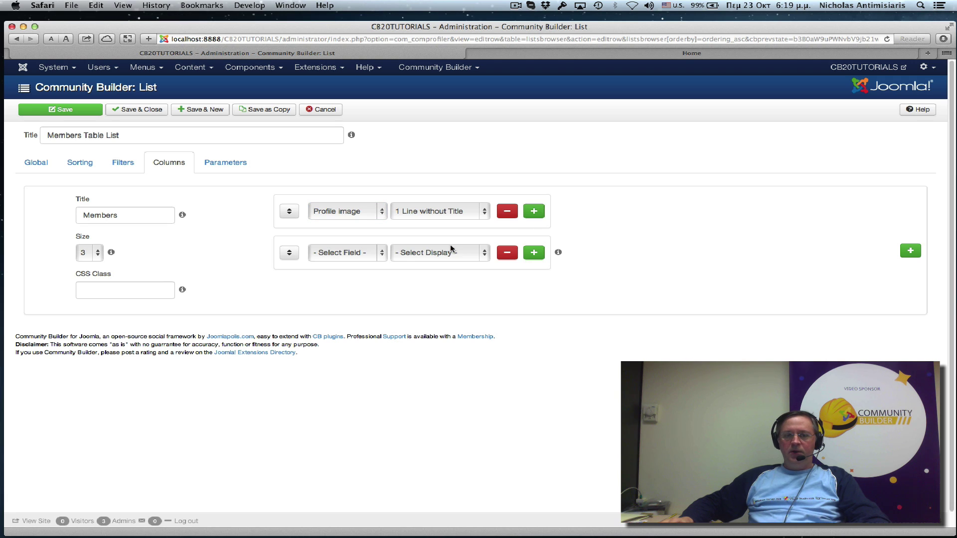
pyautogui.click(381, 255)
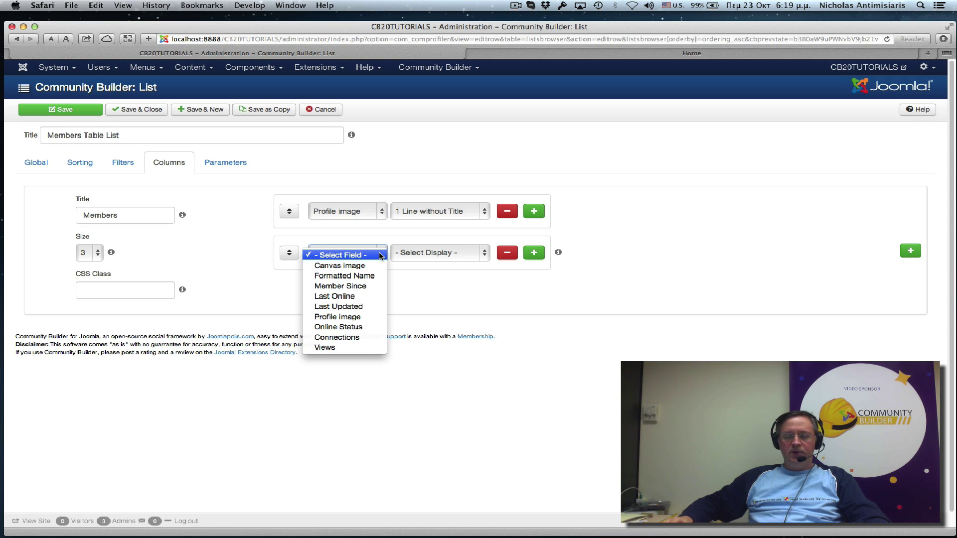
pyautogui.click(367, 275)
pyautogui.click(443, 256)
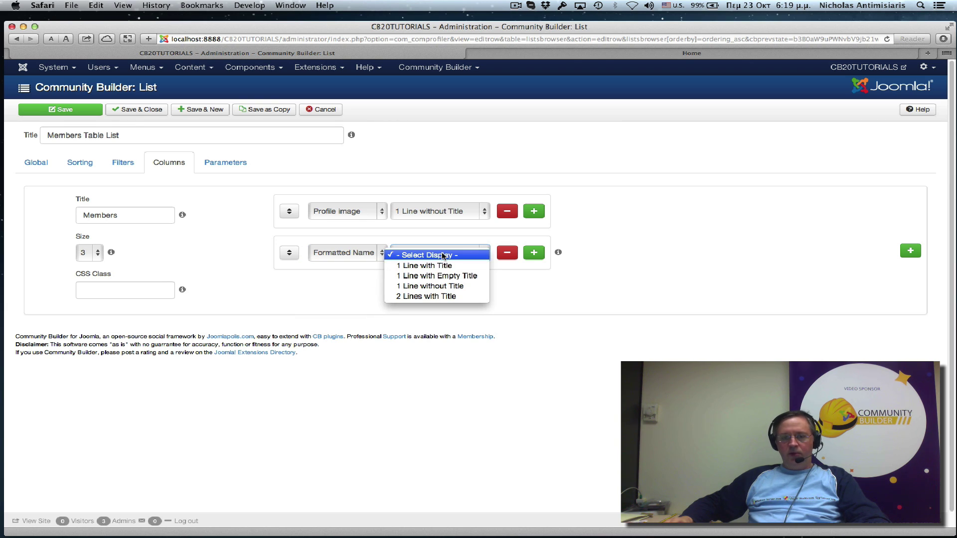
pyautogui.click(452, 287)
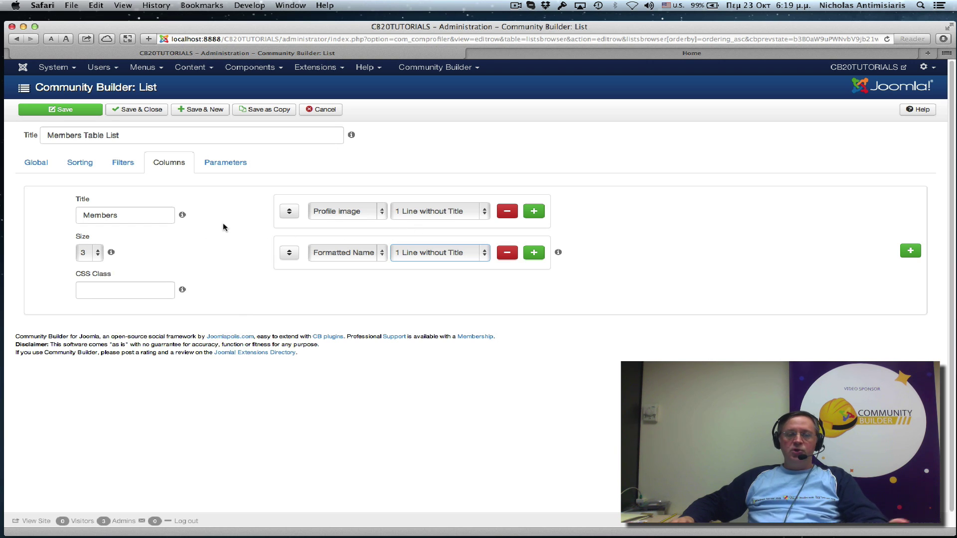
# Add a second column titled 'Dates' showing Member Since as 1 Line with Title.
pyautogui.click(910, 252)
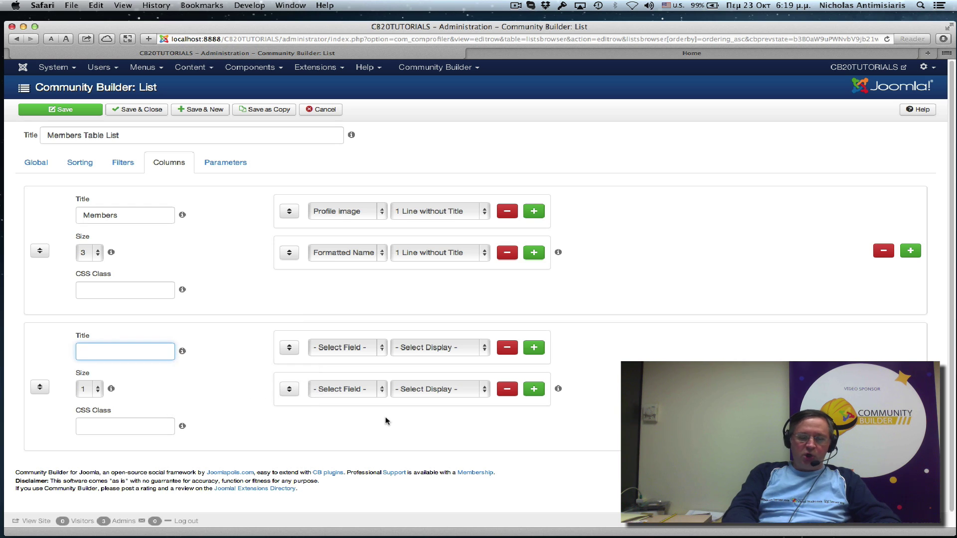
pyautogui.write('Dates')
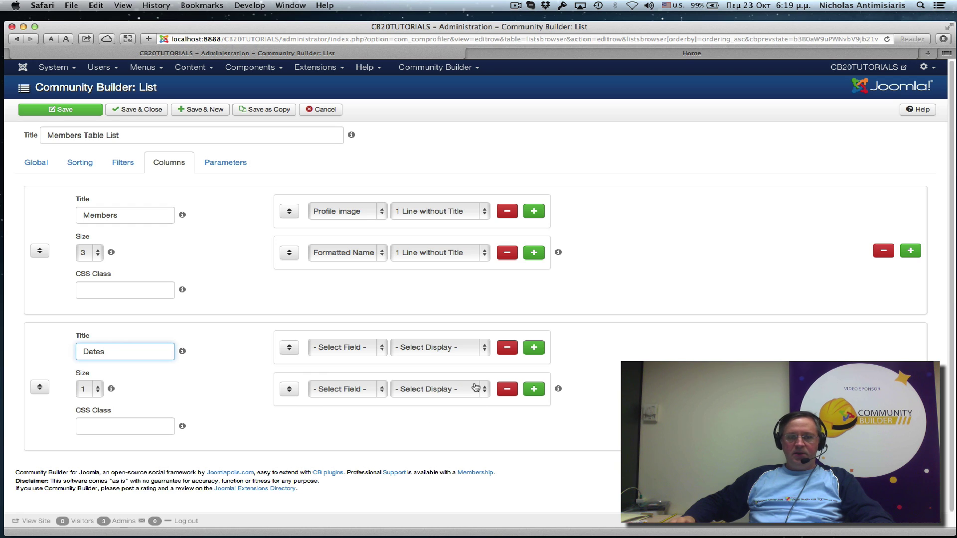
pyautogui.click(371, 351)
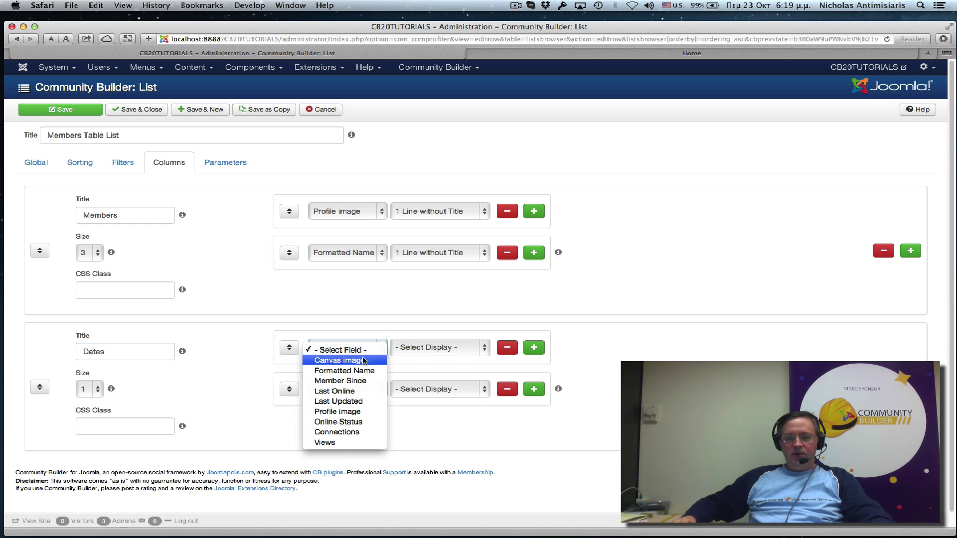
pyautogui.click(358, 381)
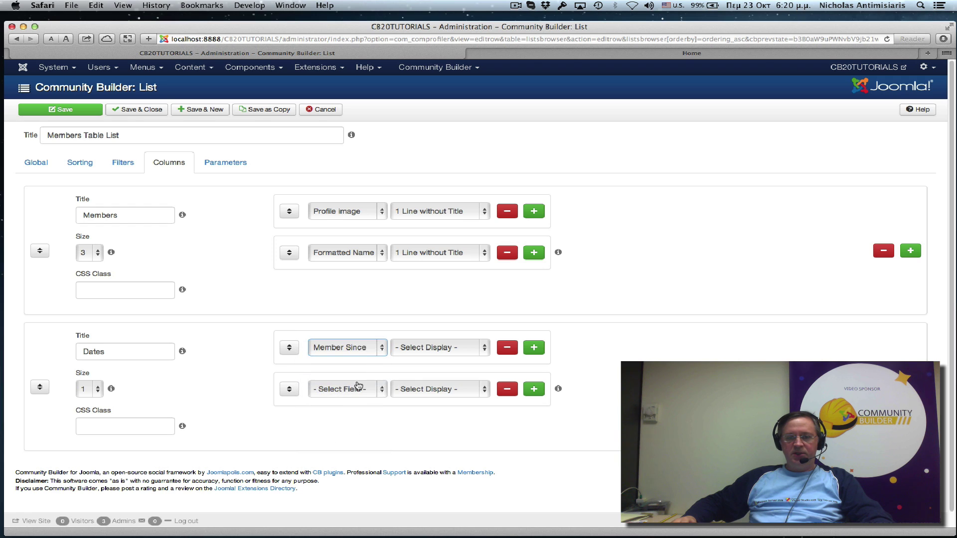
pyautogui.click(418, 348)
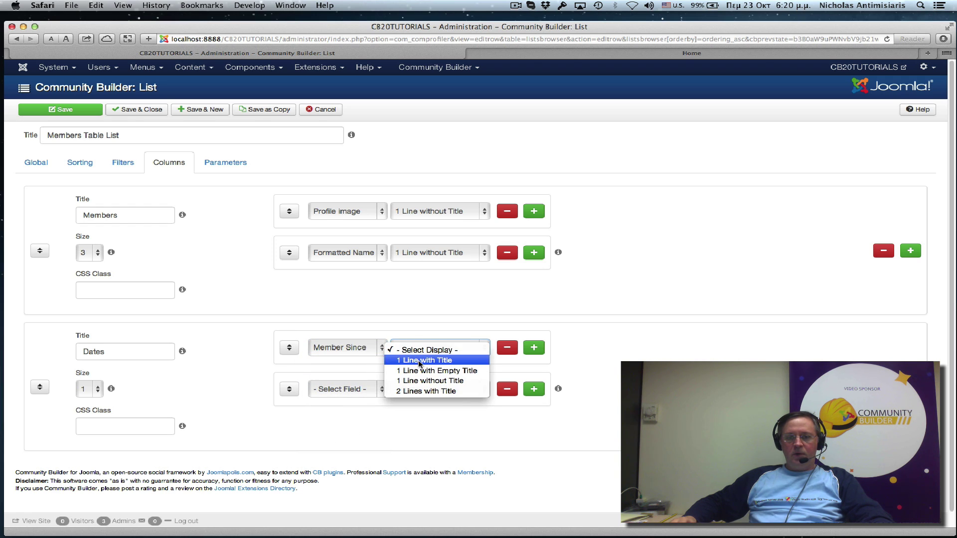
pyautogui.click(420, 361)
# Add Last Updated and Last Online rows to Dates, each 1 Line with Title.
pyautogui.click(355, 391)
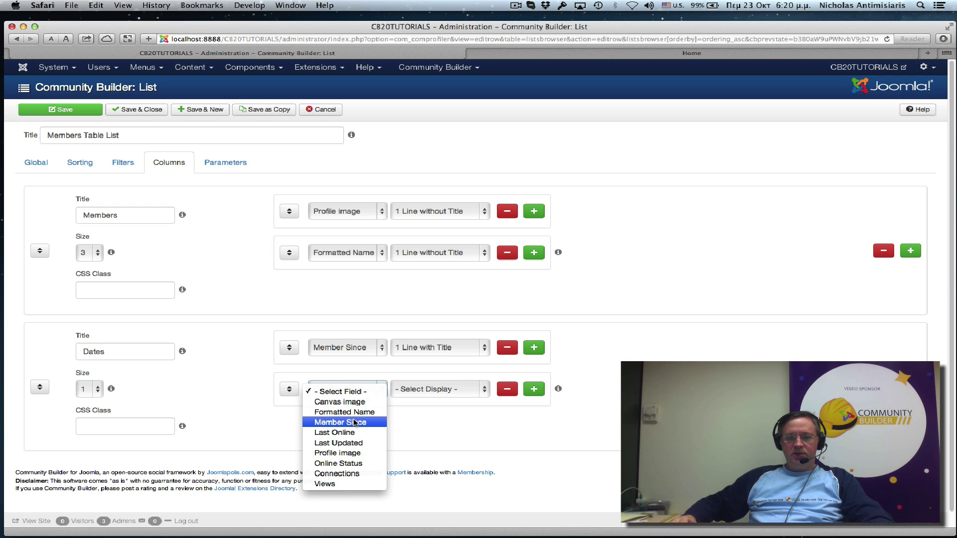
pyautogui.click(360, 443)
pyautogui.click(439, 389)
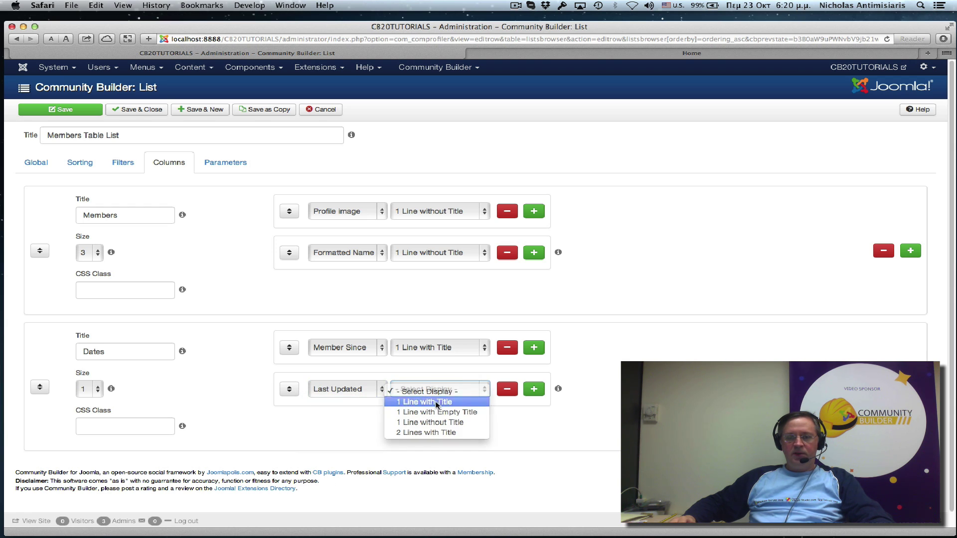
pyautogui.click(437, 403)
pyautogui.click(534, 389)
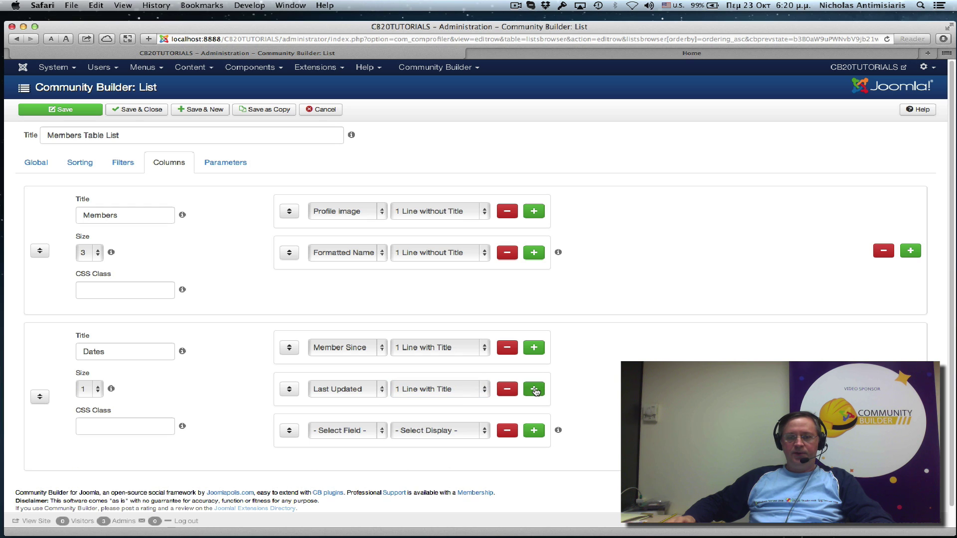
pyautogui.click(356, 434)
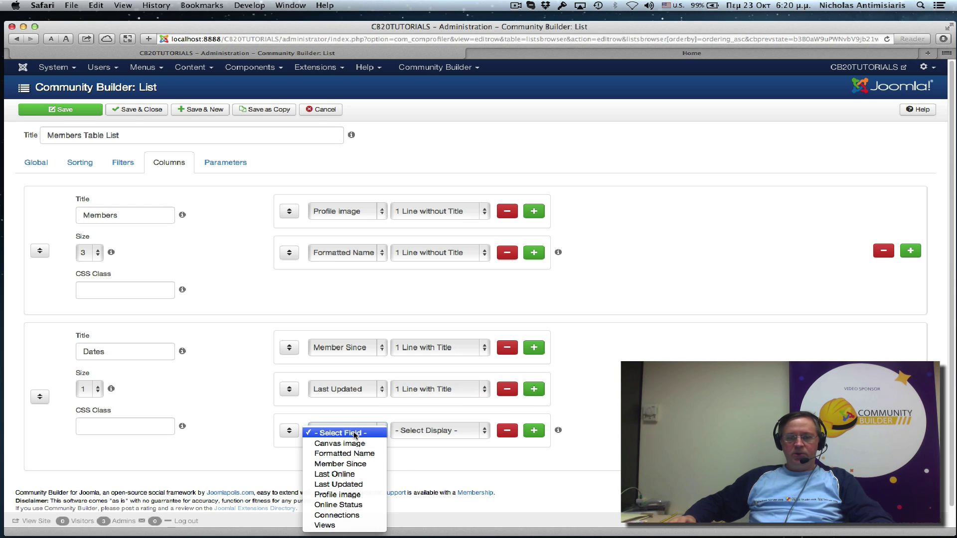
pyautogui.click(347, 474)
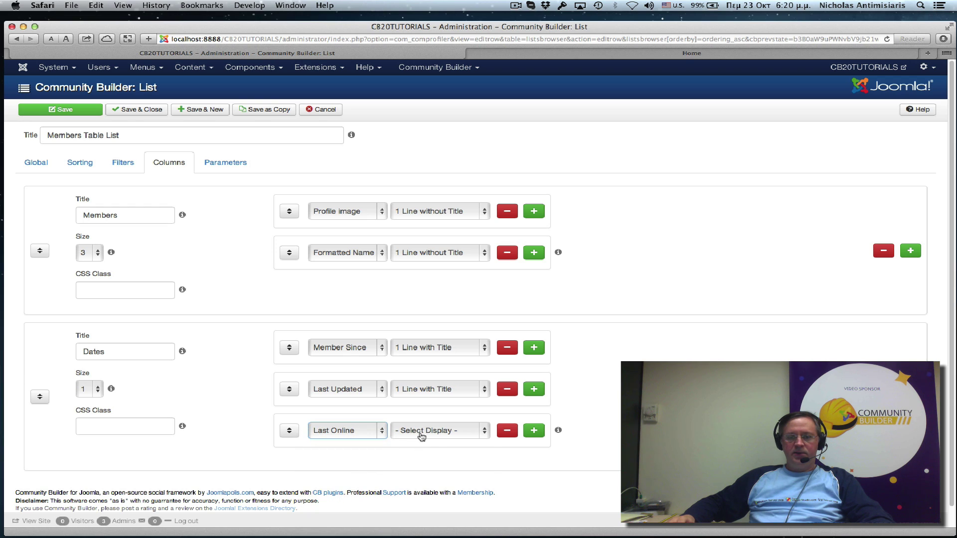
pyautogui.click(422, 436)
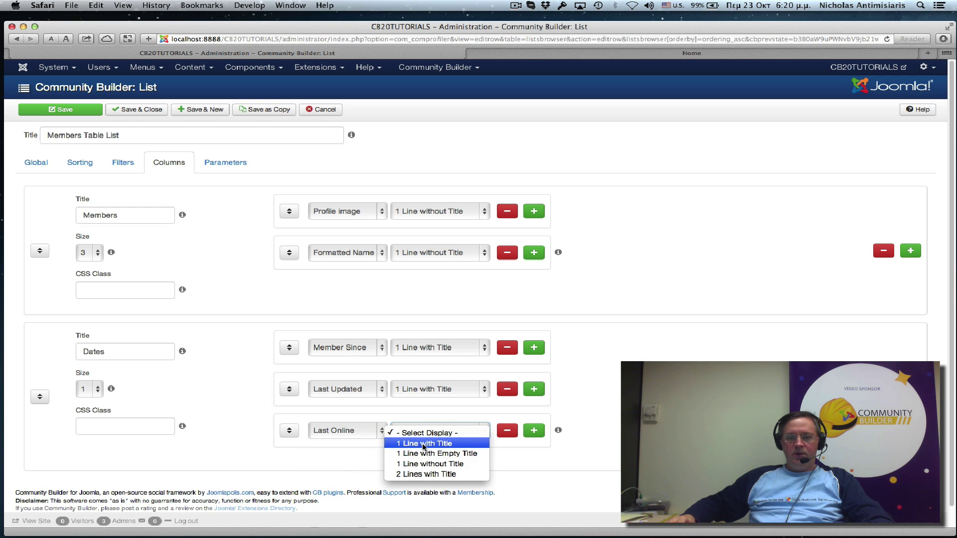
pyautogui.click(425, 444)
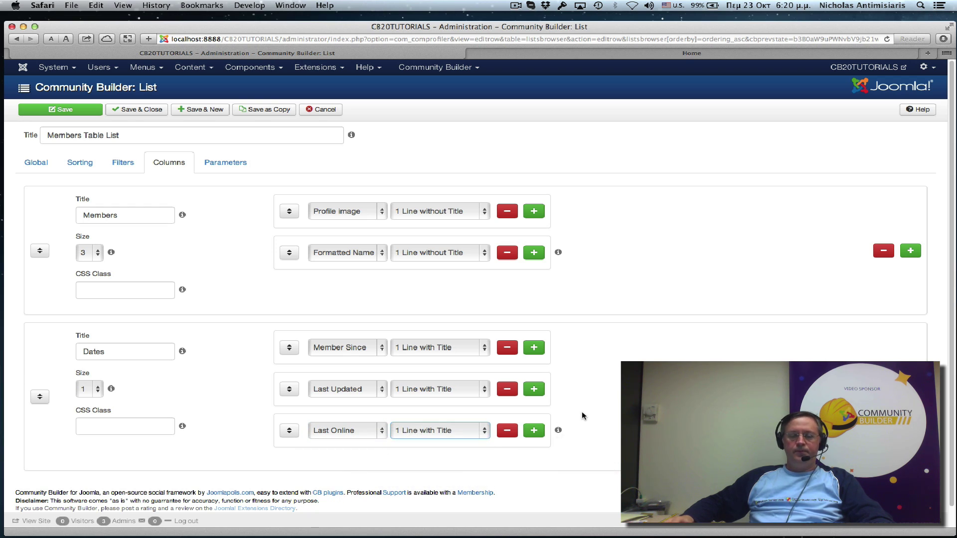
# Add a third column titled 'Stats', removing its extra empty field row.
pyautogui.scroll(-1, 582, 415)
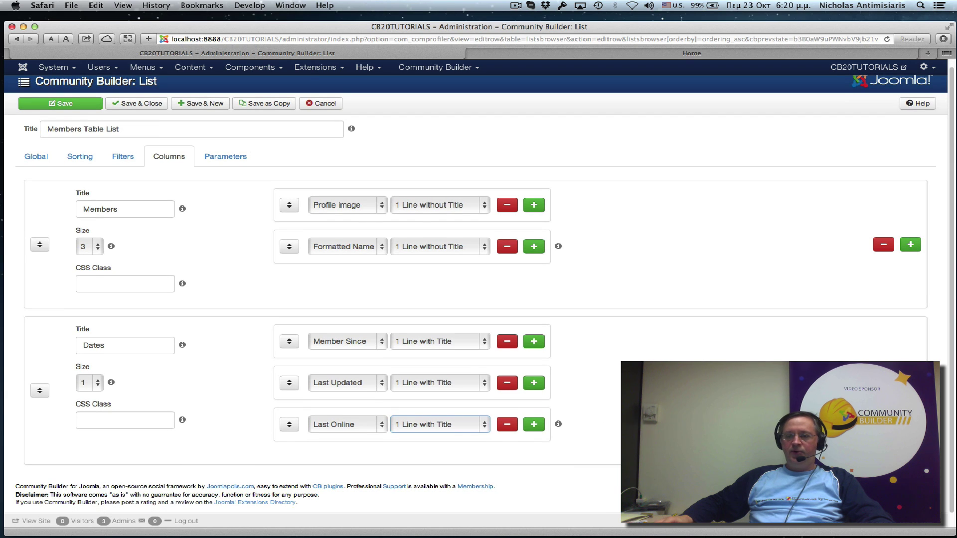
pyautogui.click(911, 390)
pyautogui.scroll(-5, 910, 390)
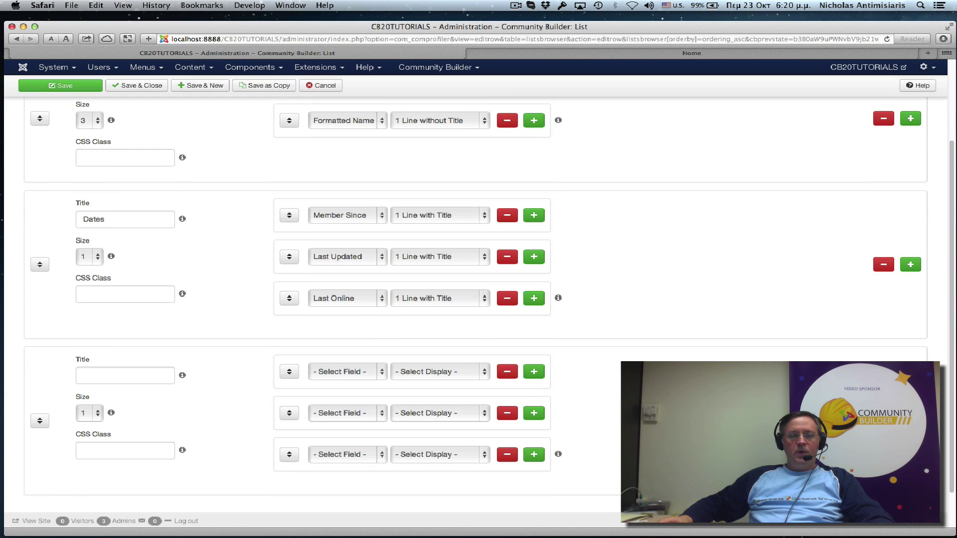
pyautogui.click(508, 455)
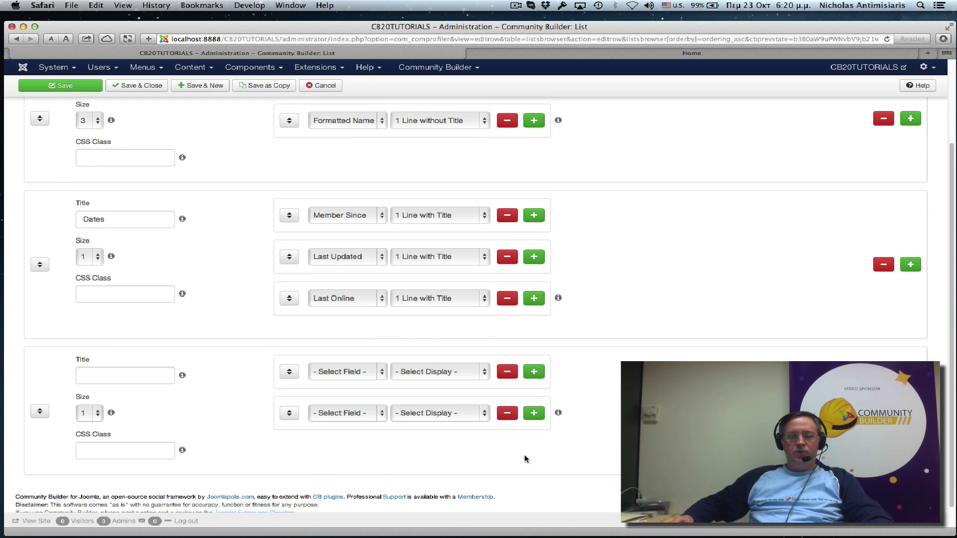
pyautogui.click(150, 377)
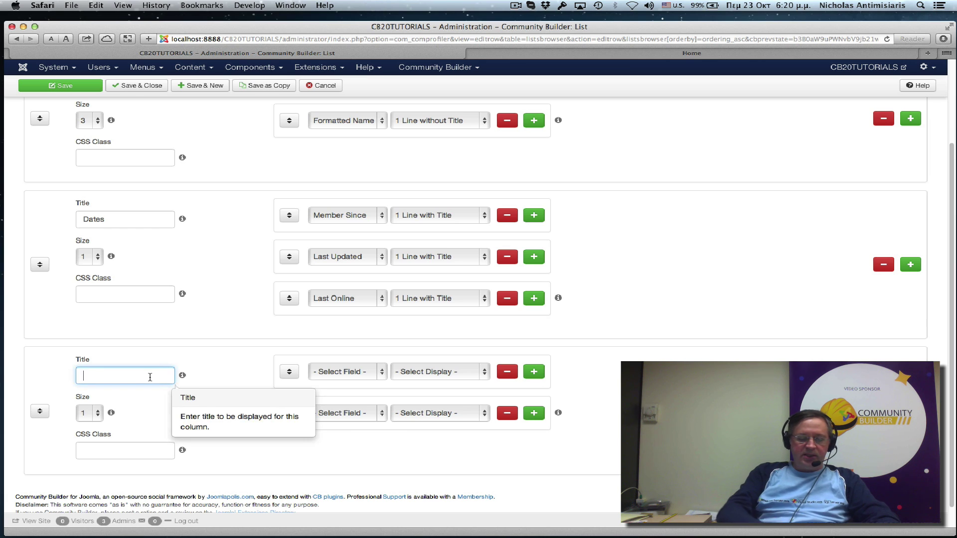
pyautogui.write('Stats')
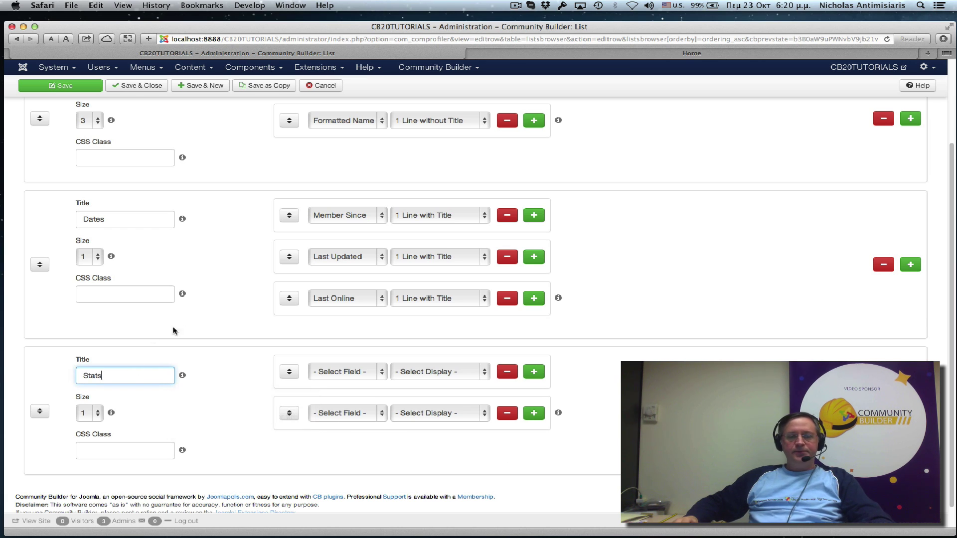
pyautogui.click(199, 332)
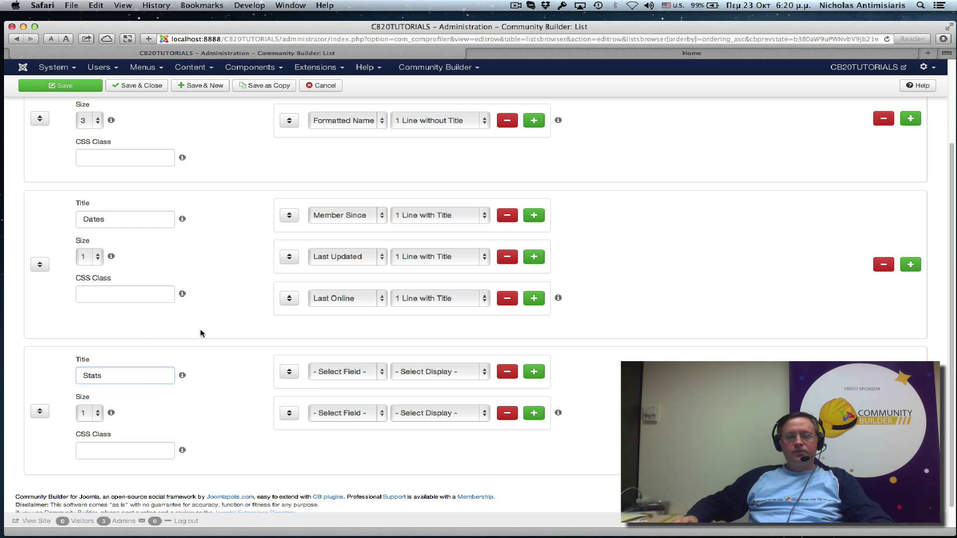
# Fill Stats with Views and Connections, both shown as 1 Line with Title.
pyautogui.click(362, 374)
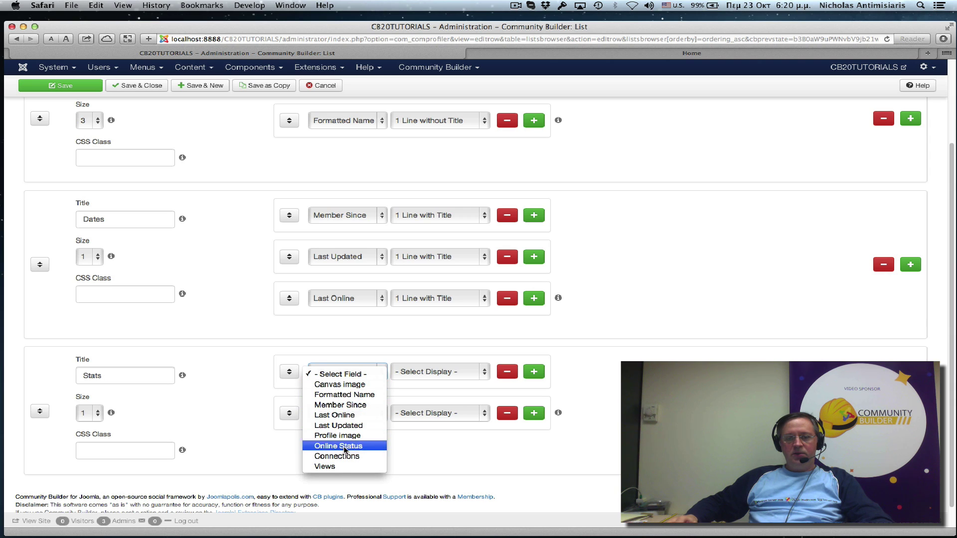
pyautogui.click(327, 466)
pyautogui.click(438, 379)
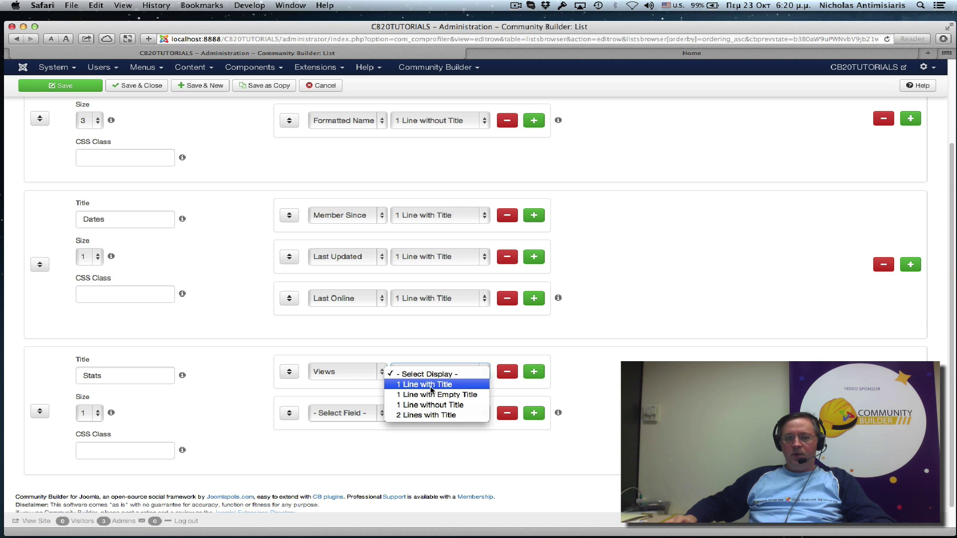
pyautogui.click(432, 390)
pyautogui.click(342, 417)
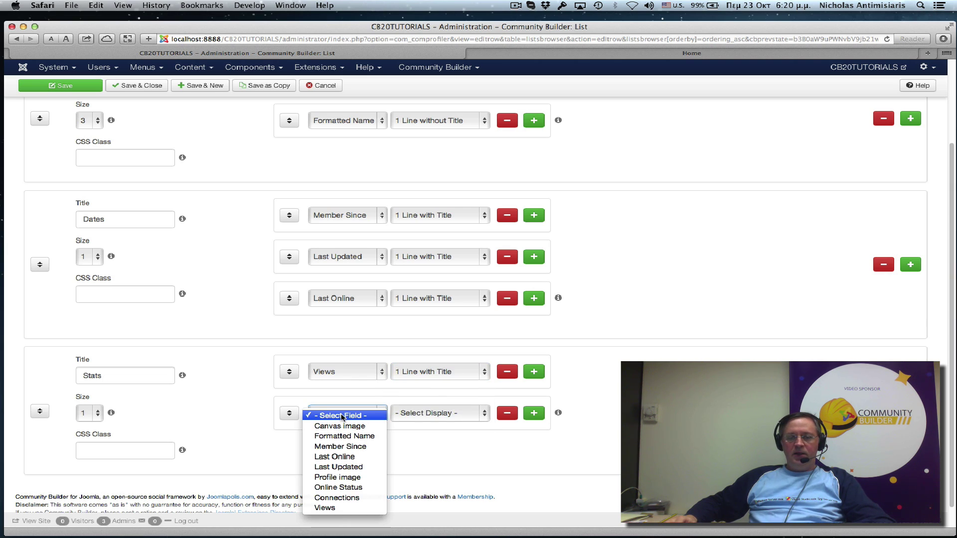
pyautogui.click(367, 498)
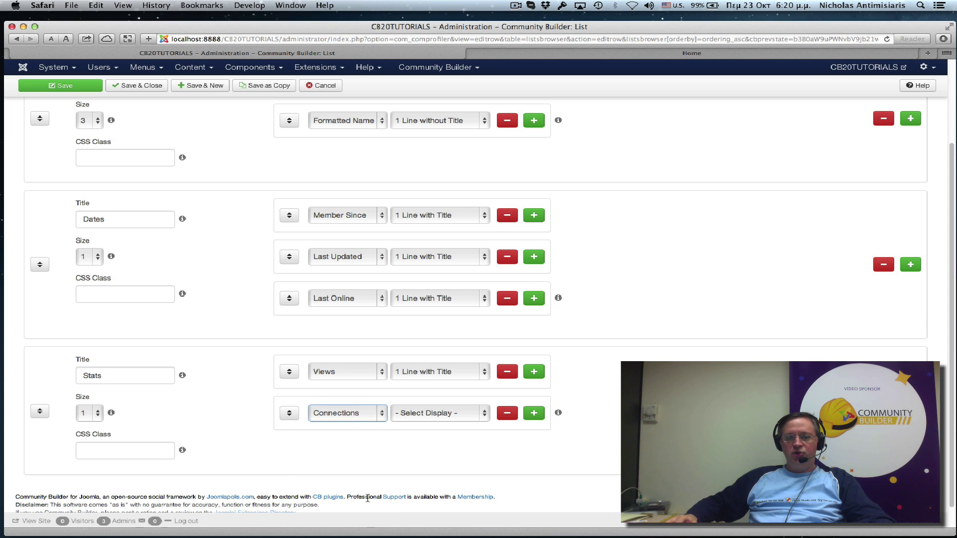
pyautogui.click(431, 414)
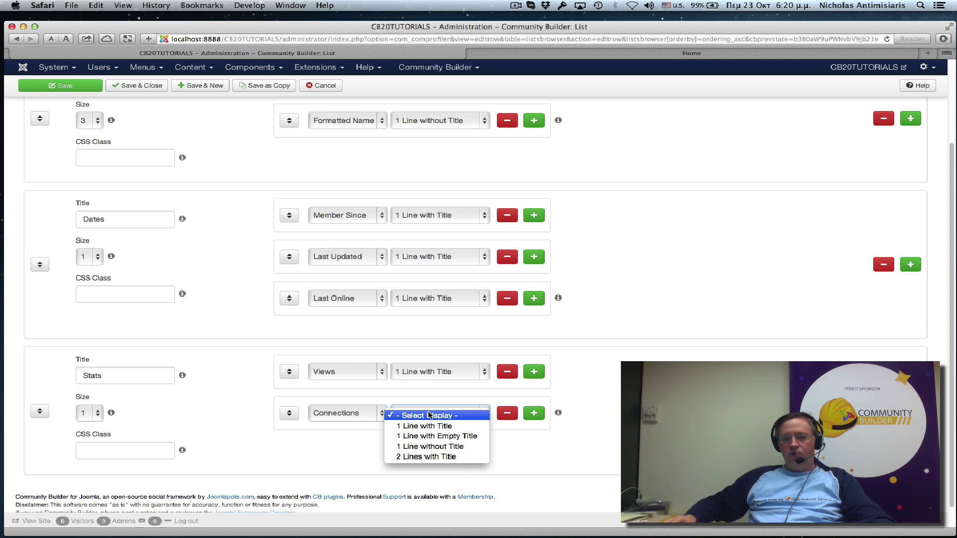
pyautogui.click(428, 426)
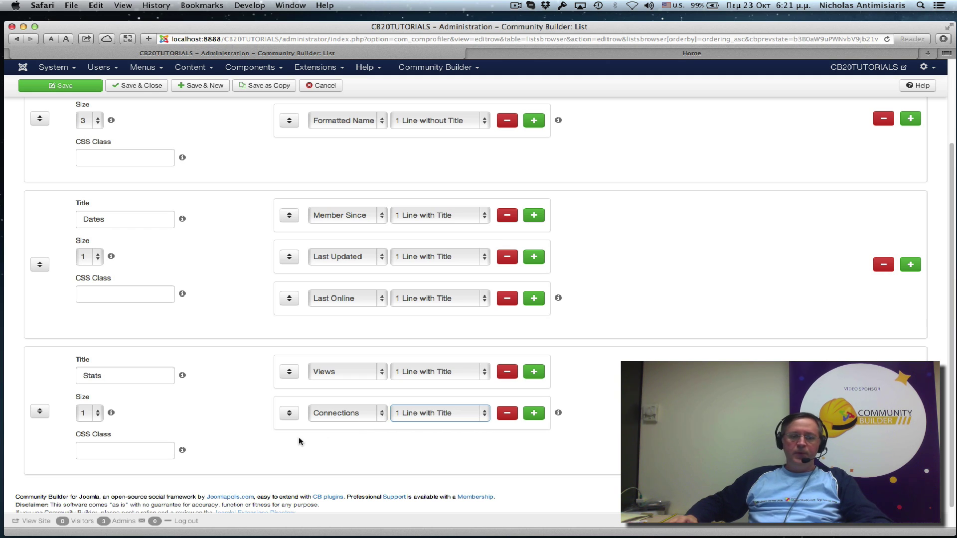
# Set the Size of the Members, Dates and Stats columns to 4.
pyautogui.scroll(3, 271, 436)
pyautogui.scroll(3, 271, 436)
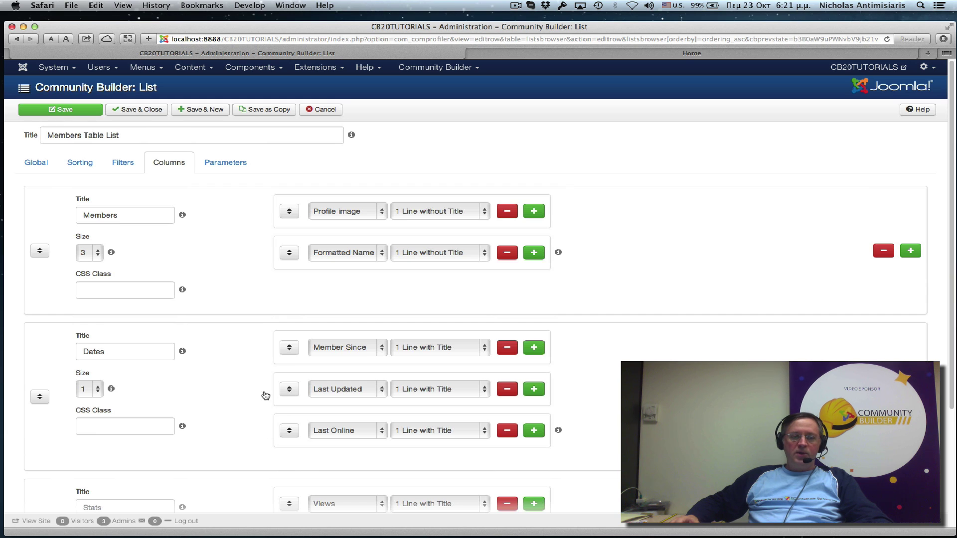
pyautogui.scroll(-5, 192, 301)
pyautogui.scroll(4, 51, 148)
pyautogui.scroll(1, 160, 232)
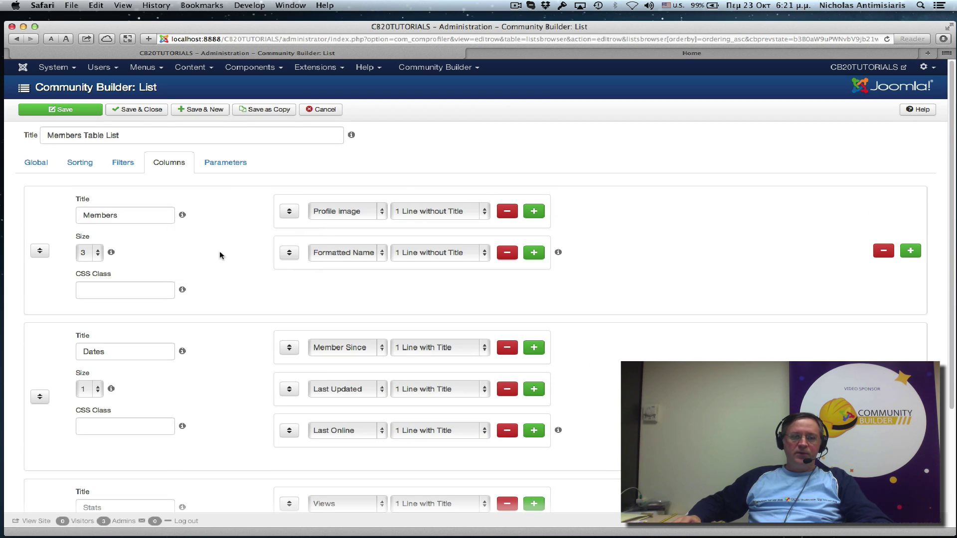
pyautogui.moveTo(112, 254)
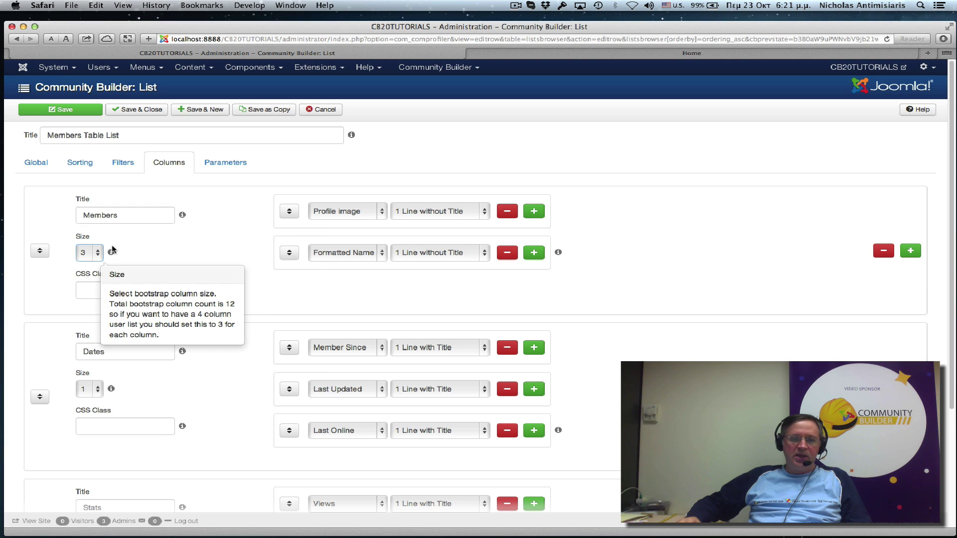
pyautogui.click(93, 252)
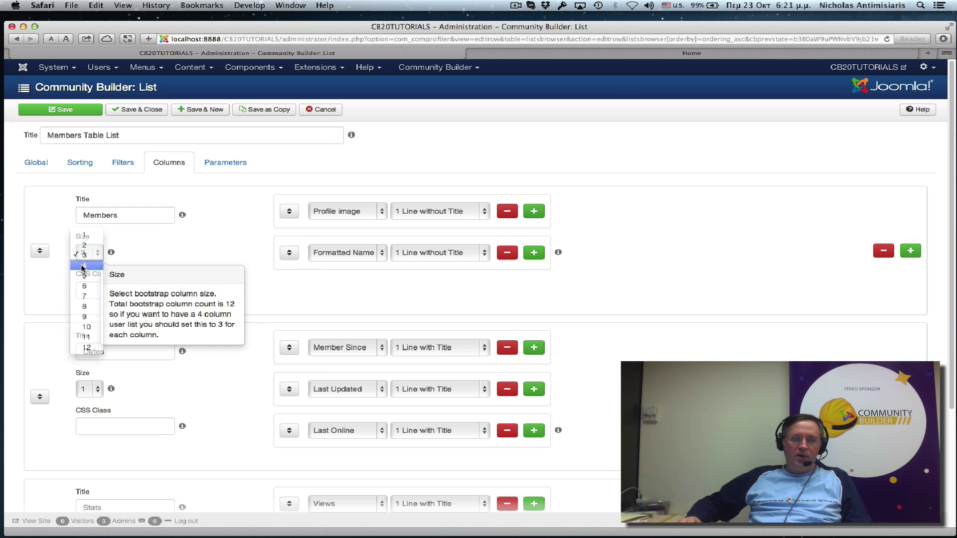
pyautogui.click(85, 265)
pyautogui.click(97, 388)
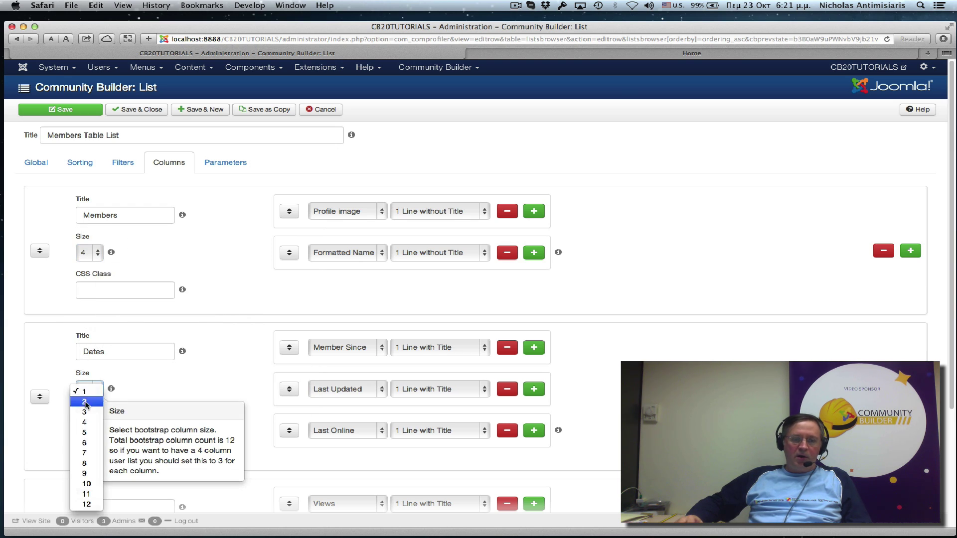
pyautogui.click(84, 421)
pyautogui.scroll(-3, 160, 376)
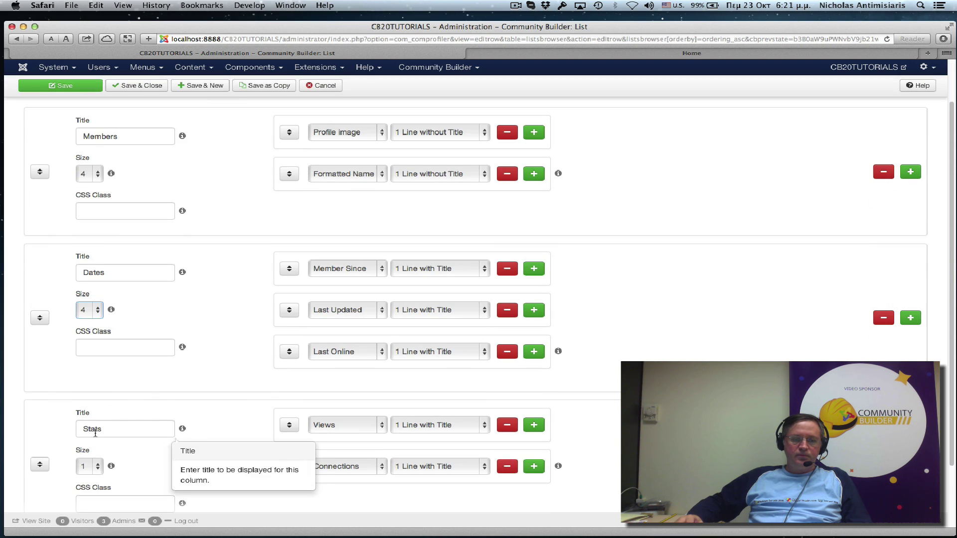
pyautogui.click(97, 467)
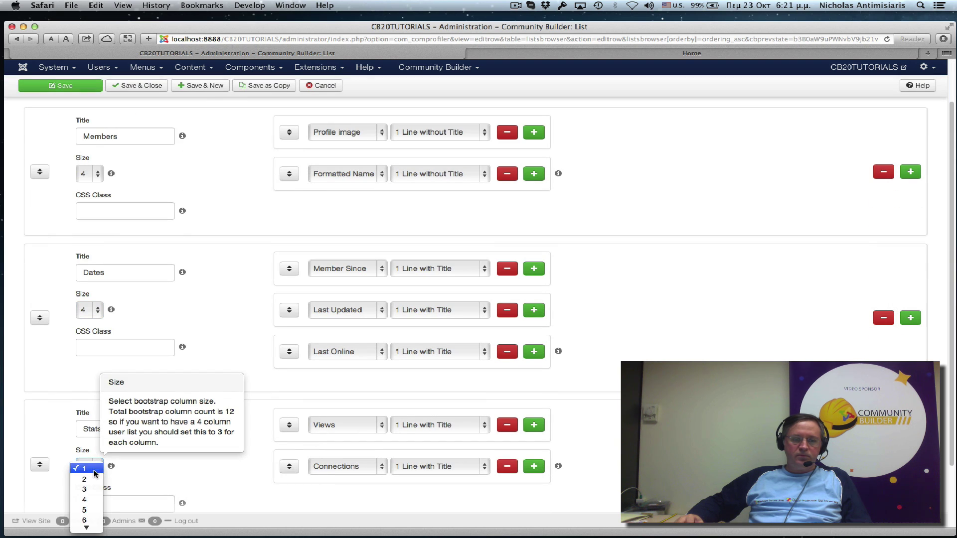
pyautogui.click(92, 500)
pyautogui.scroll(3, 648, 232)
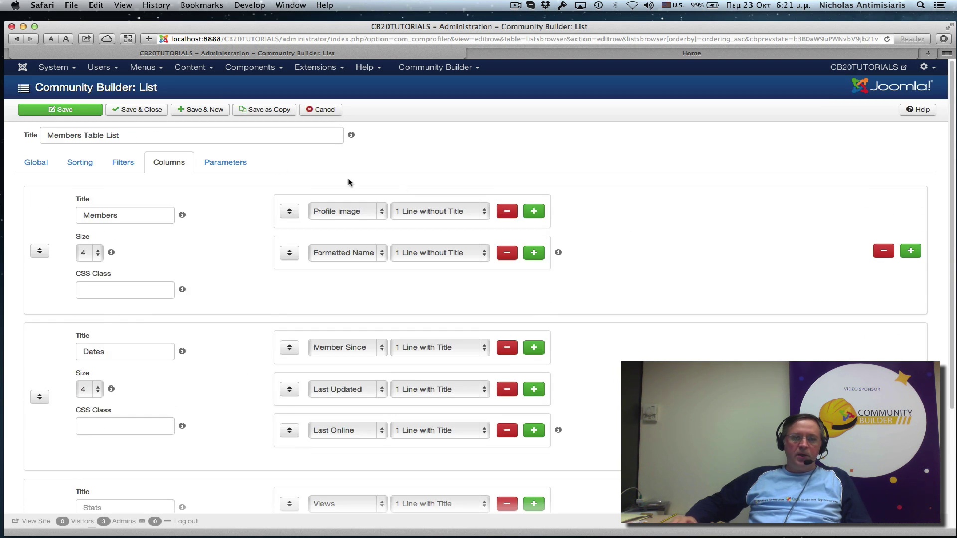
# Review the Parameters' Search, Display, Paging and Linking settings, where Allow Link to Profile is Yes.
pyautogui.click(229, 164)
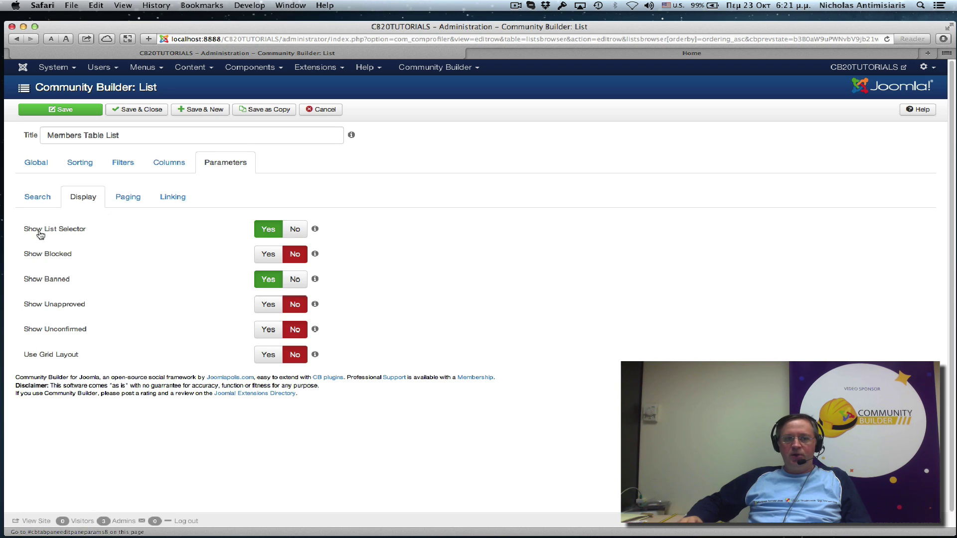
pyautogui.click(40, 200)
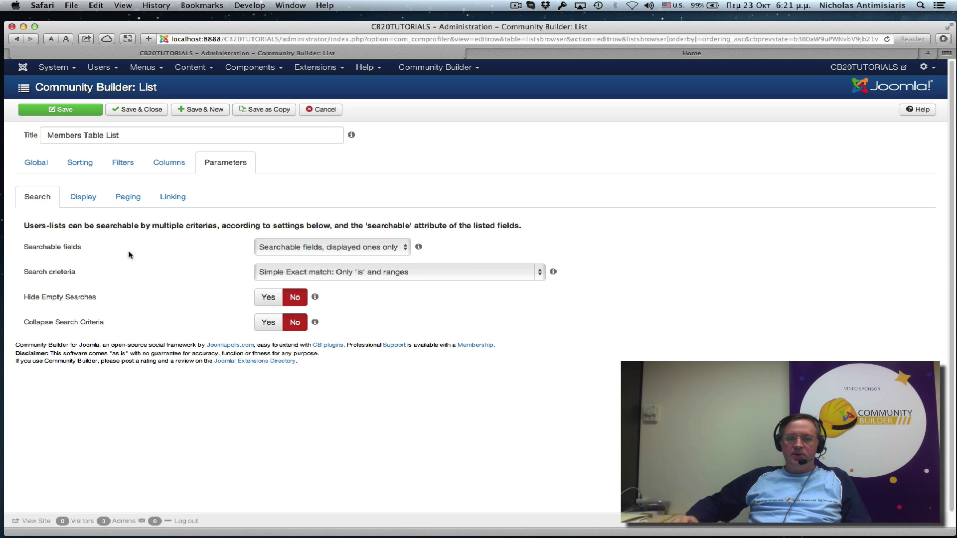
pyautogui.click(82, 201)
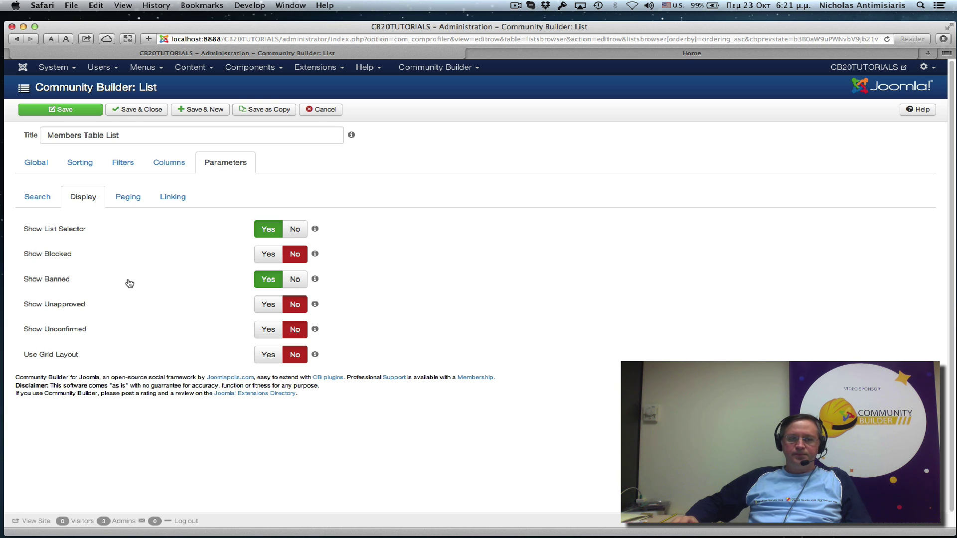
pyautogui.click(119, 196)
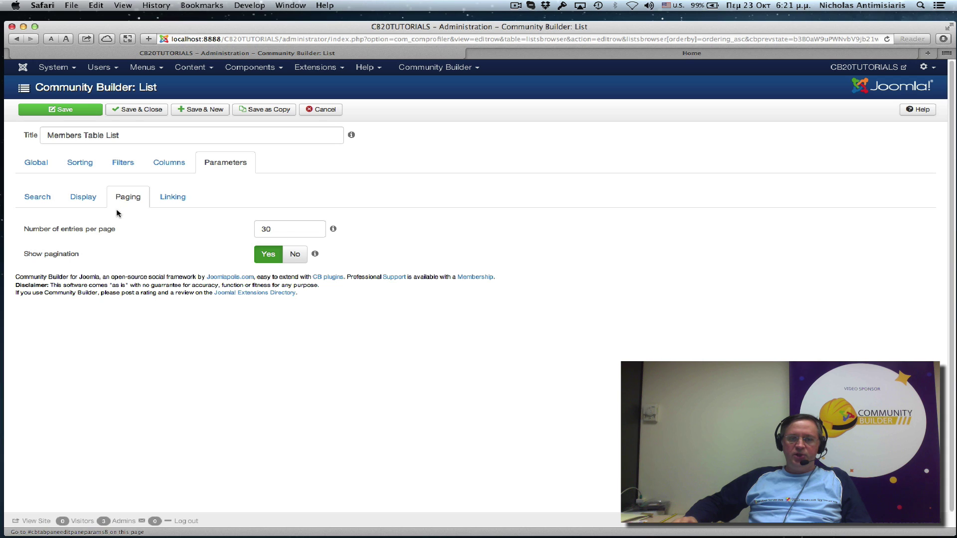
pyautogui.click(172, 199)
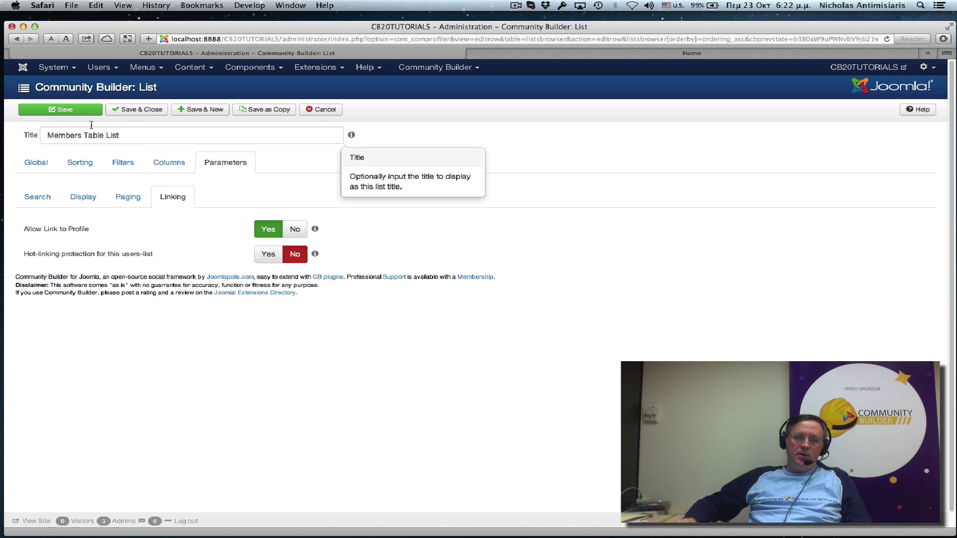
# Save the Members Table List and close the editor back to List Management.
pyautogui.click(69, 112)
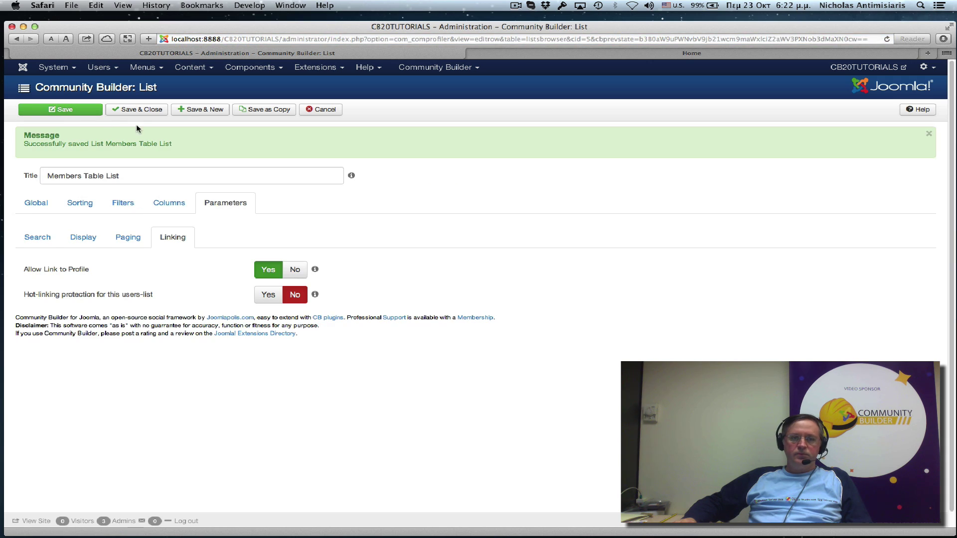
pyautogui.click(315, 109)
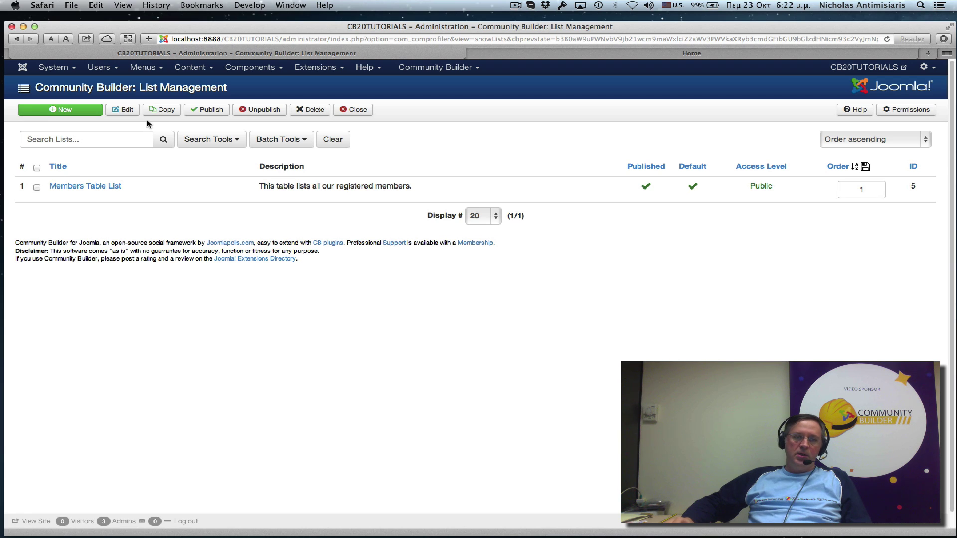
# Start a new menu item for the Main Menu from the Menus list.
pyautogui.click(146, 68)
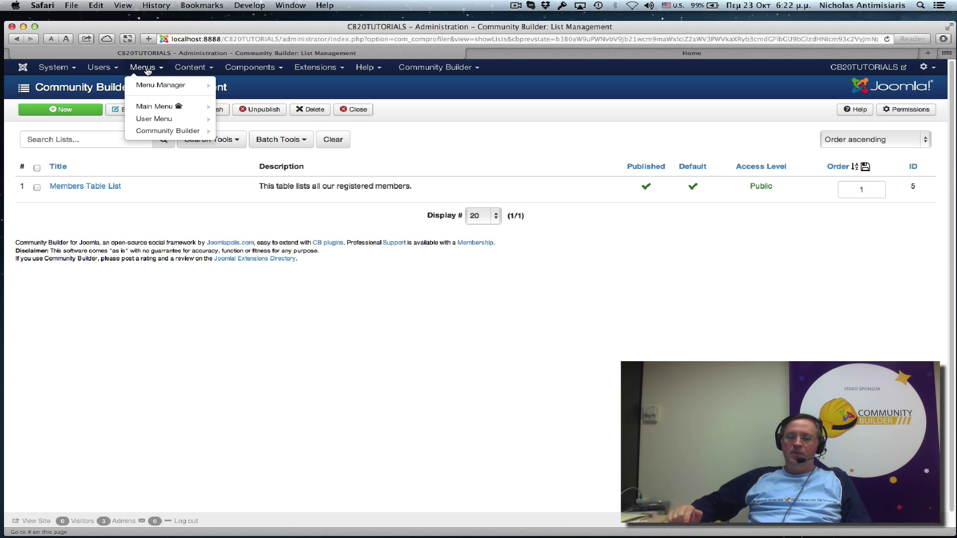
pyautogui.moveTo(157, 120)
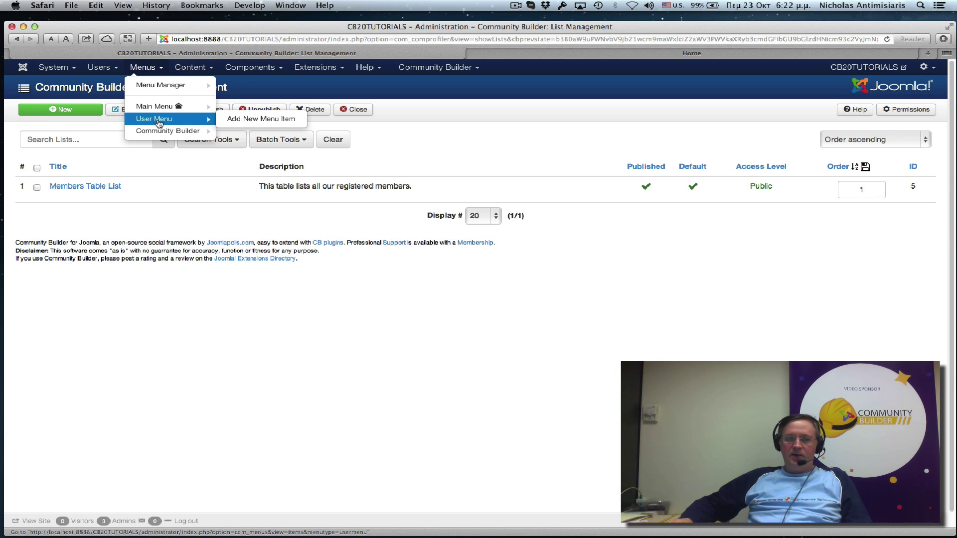
pyautogui.moveTo(161, 111)
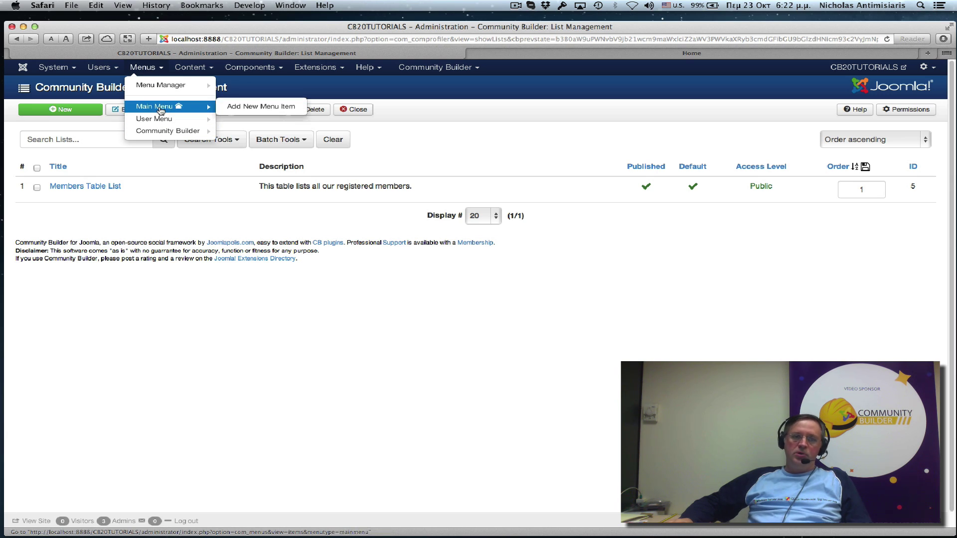
pyautogui.click(237, 108)
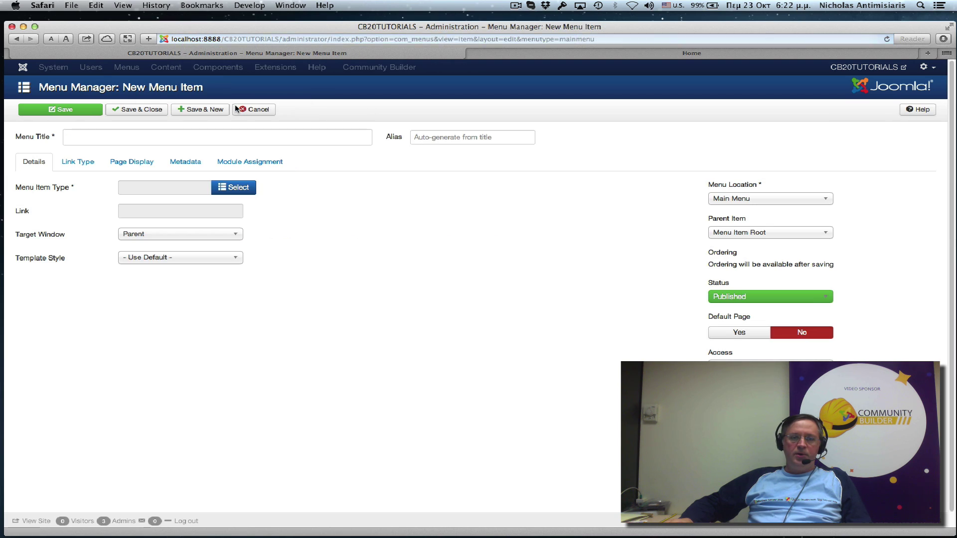
# Create the 'CB User Lists' menu item as a Menu Item Alias pointing to CB Userlist, then save and close.
pyautogui.click(147, 138)
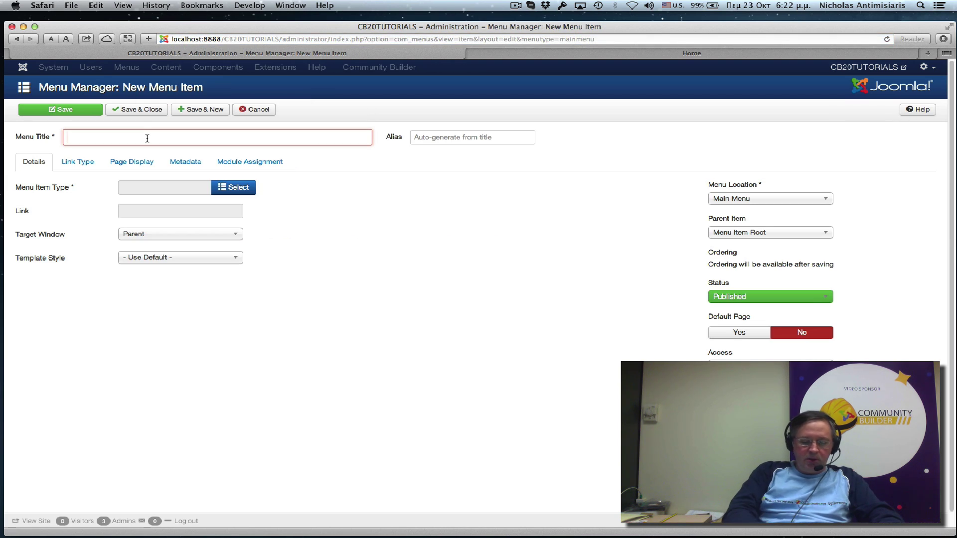
pyautogui.write('CB User')
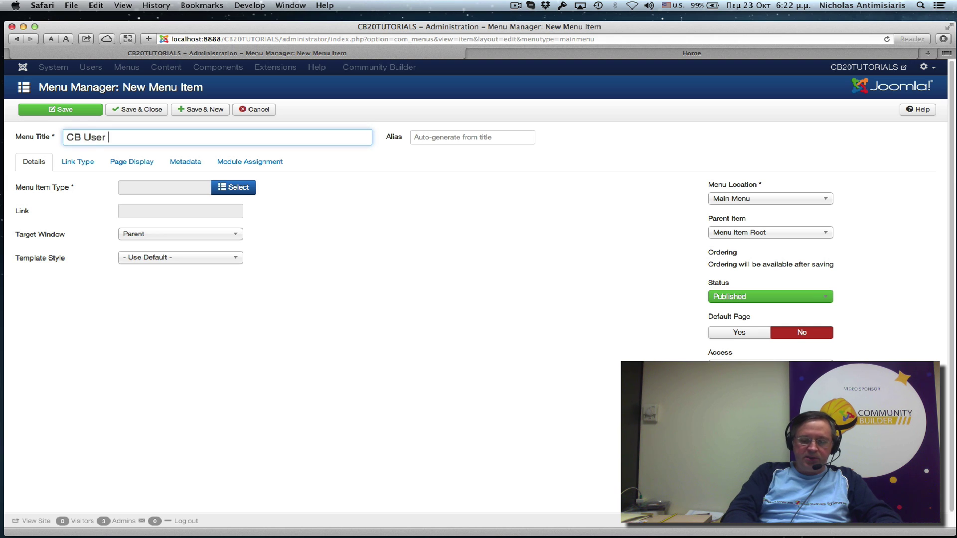
pyautogui.write(' Lists')
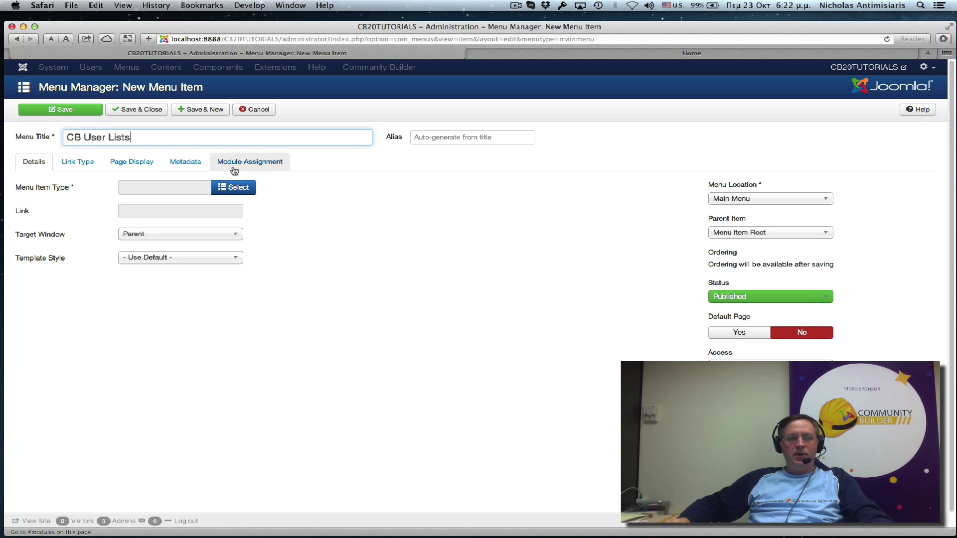
pyautogui.click(233, 188)
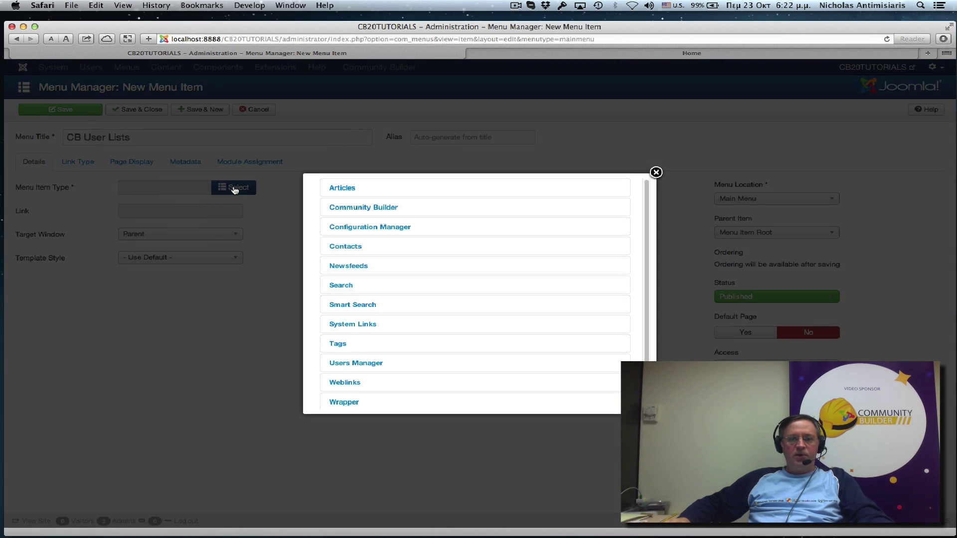
pyautogui.click(358, 327)
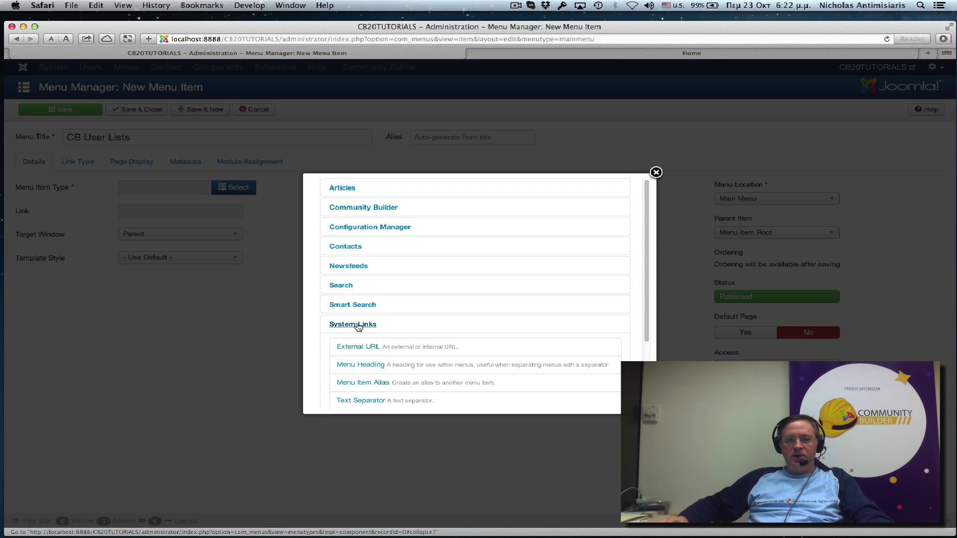
pyautogui.click(364, 382)
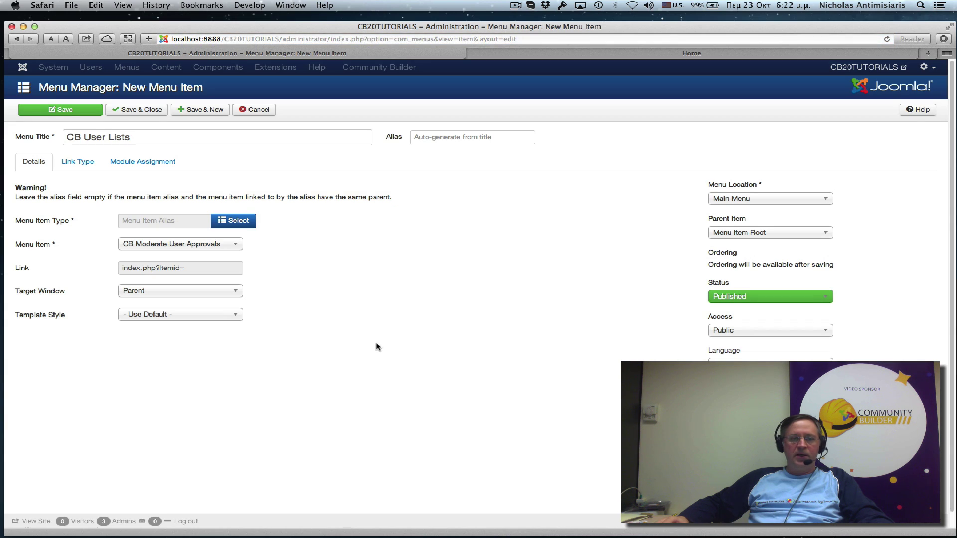
pyautogui.click(229, 245)
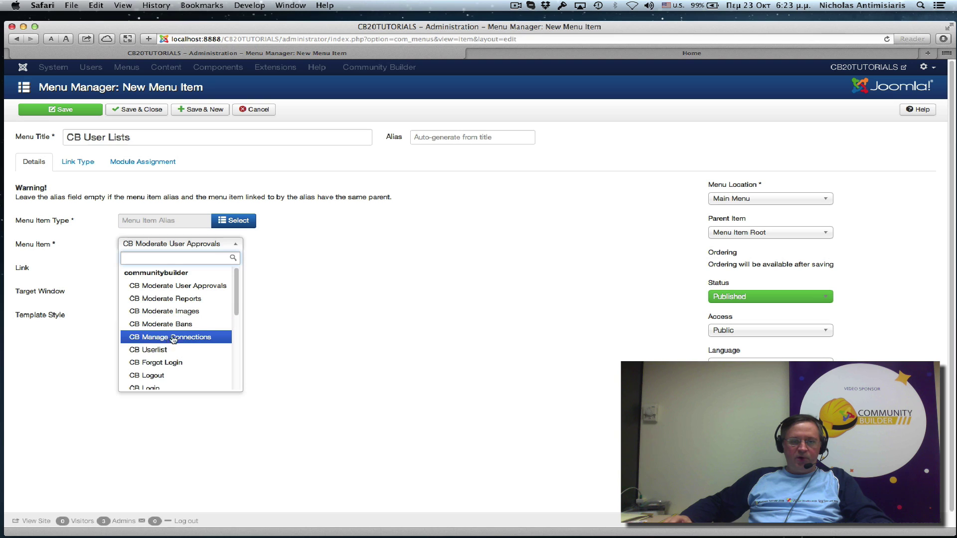
pyautogui.click(158, 351)
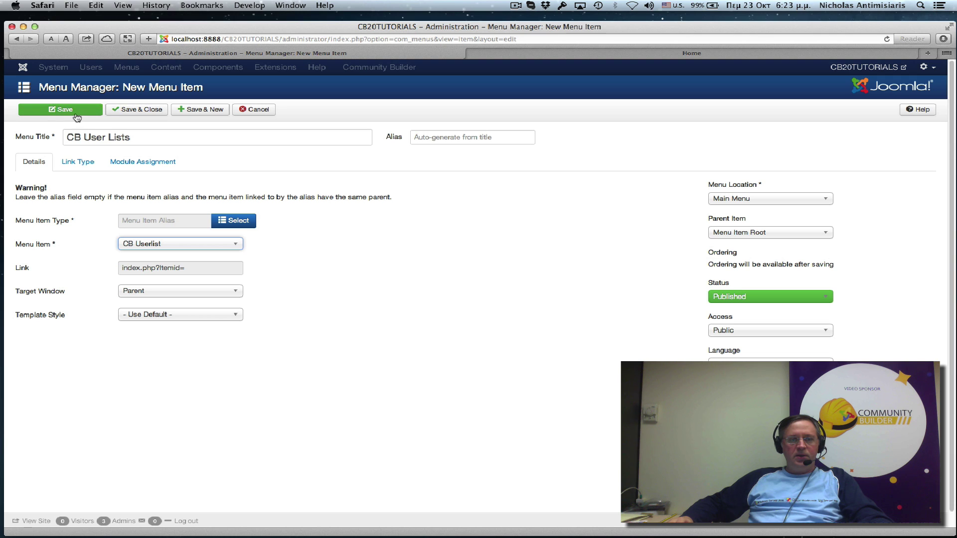
pyautogui.click(122, 110)
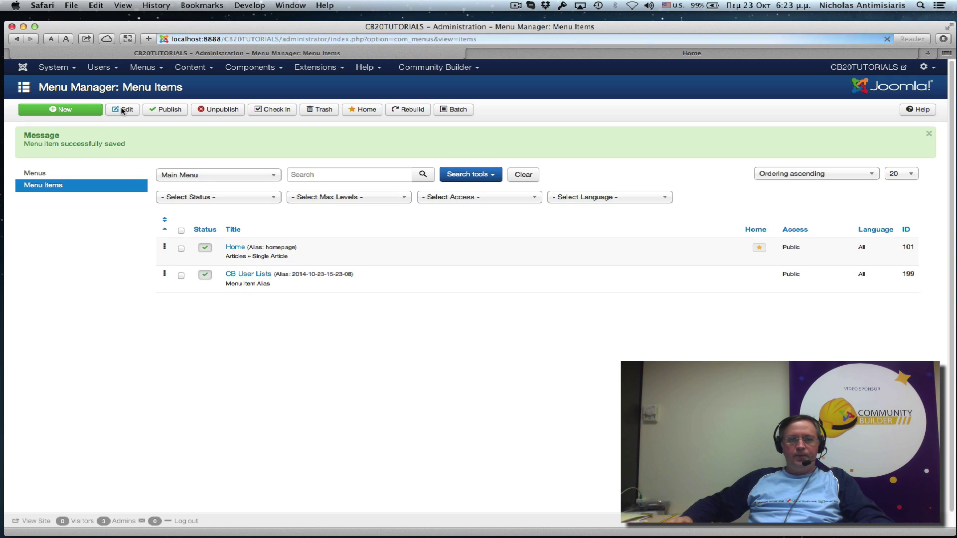
# Reload the front-end home page and open the new CB User Lists link.
pyautogui.click(557, 54)
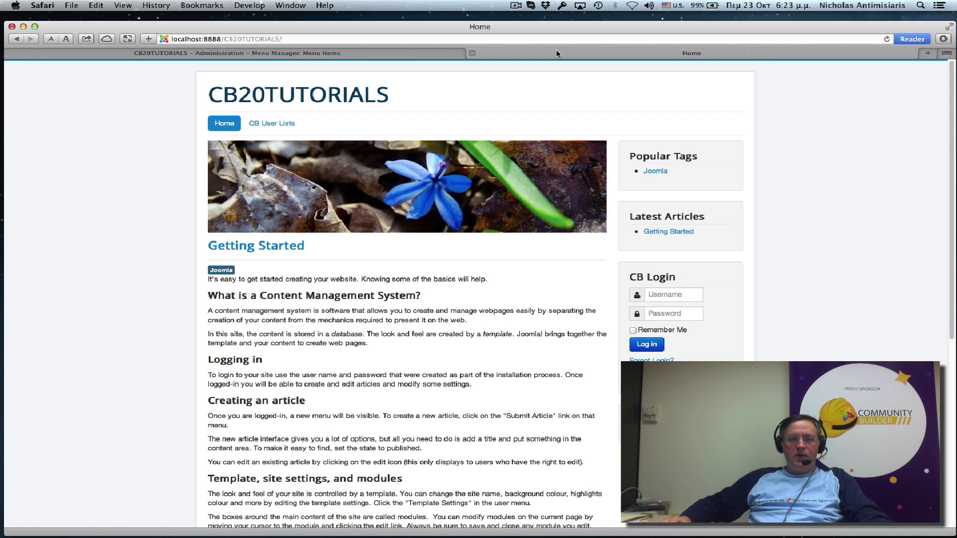
pyautogui.click(226, 125)
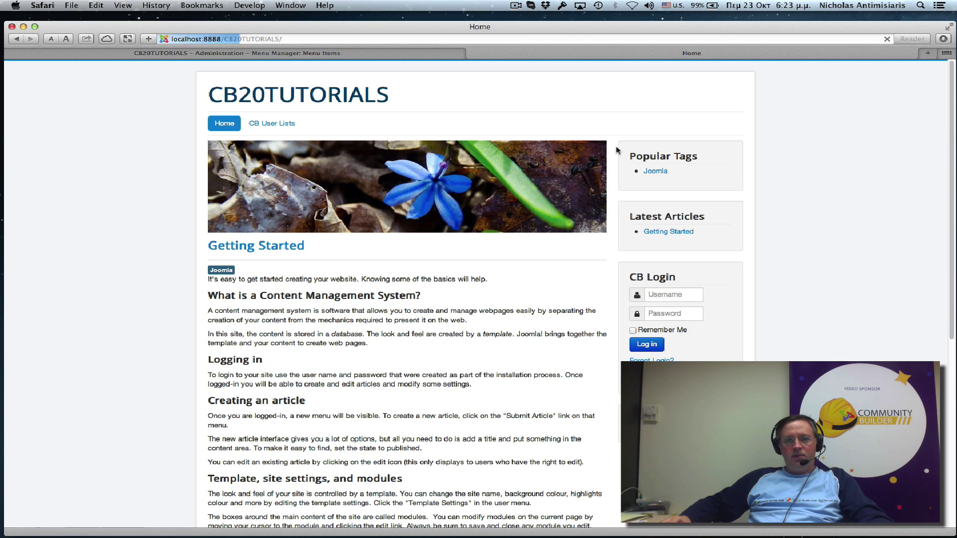
pyautogui.click(274, 125)
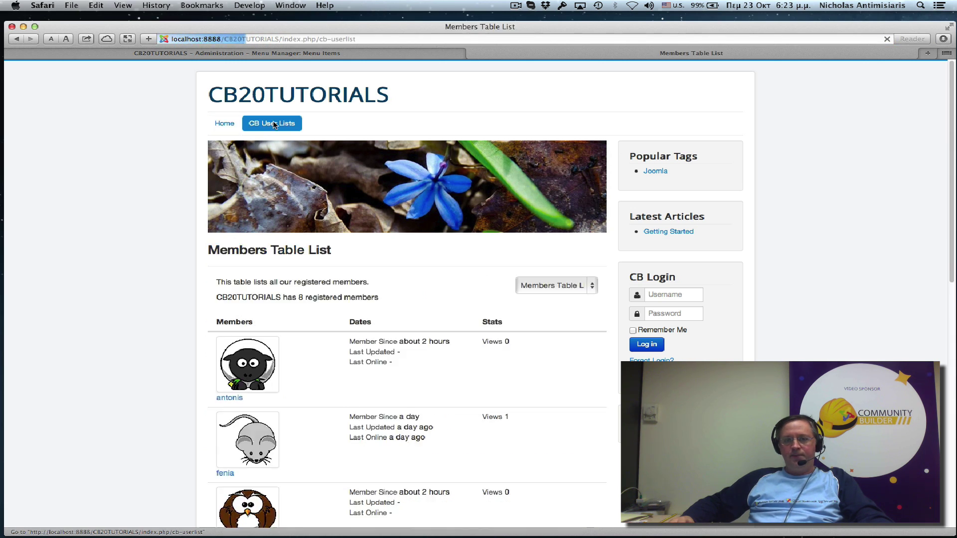
# Scroll through the Members Table List showing 8 registered members.
pyautogui.scroll(-3, 148, 194)
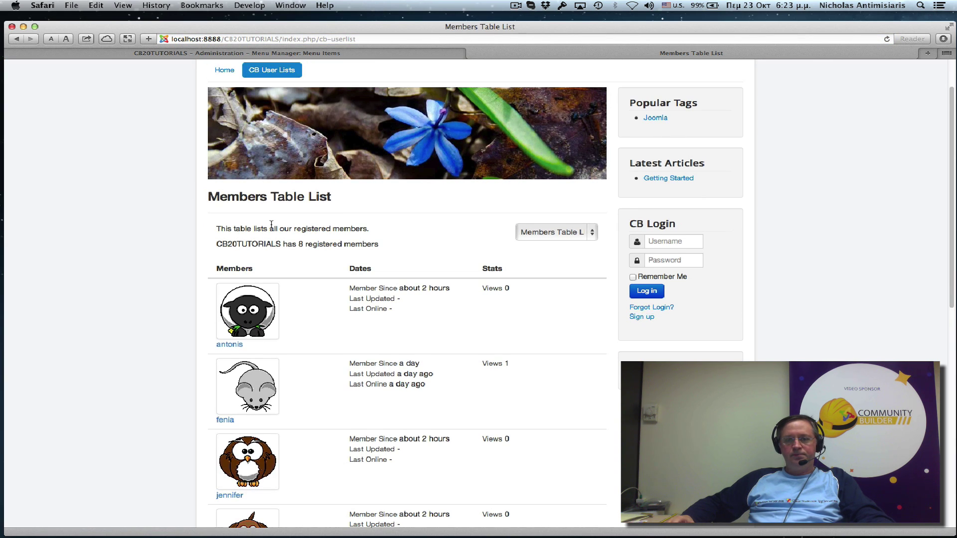
pyautogui.scroll(-6, 271, 224)
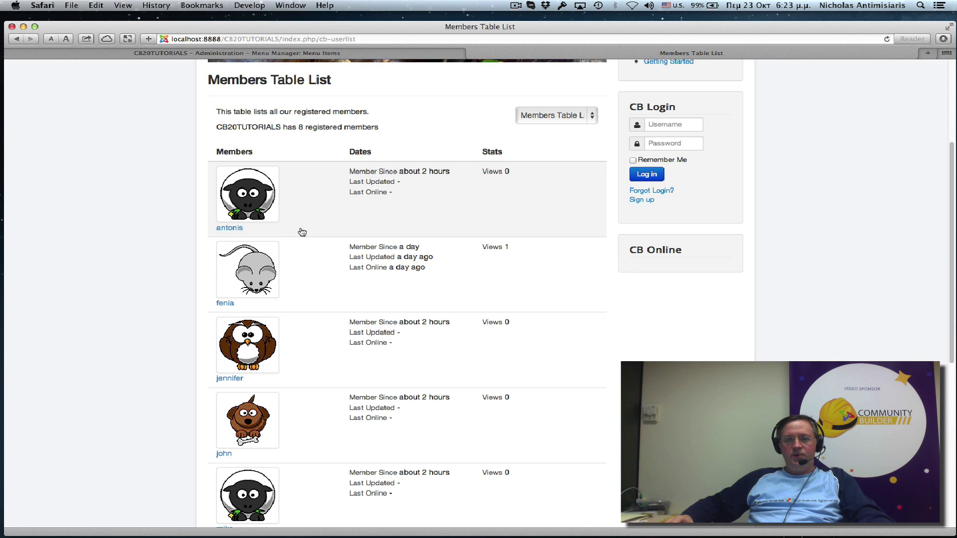
pyautogui.scroll(-7, 344, 269)
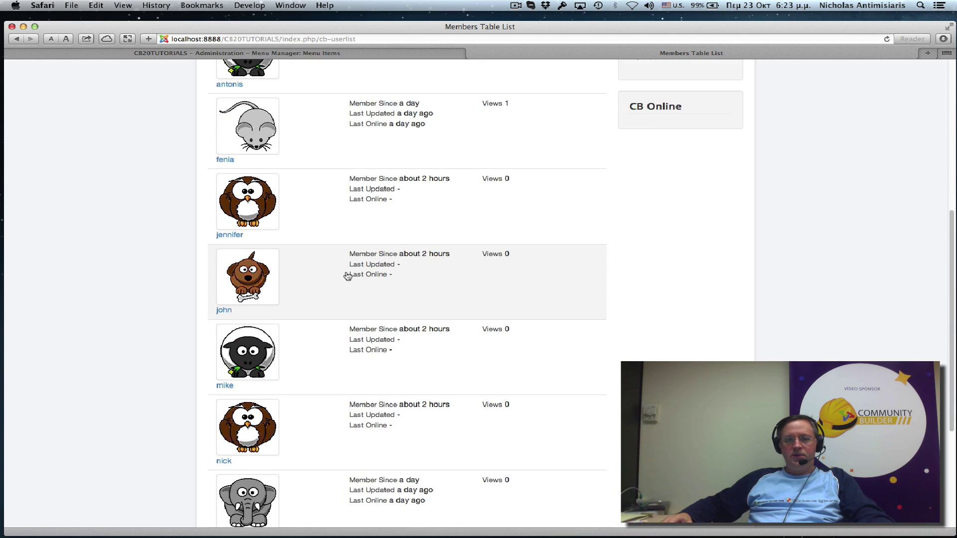
pyautogui.scroll(-10, 347, 276)
pyautogui.scroll(20, 347, 275)
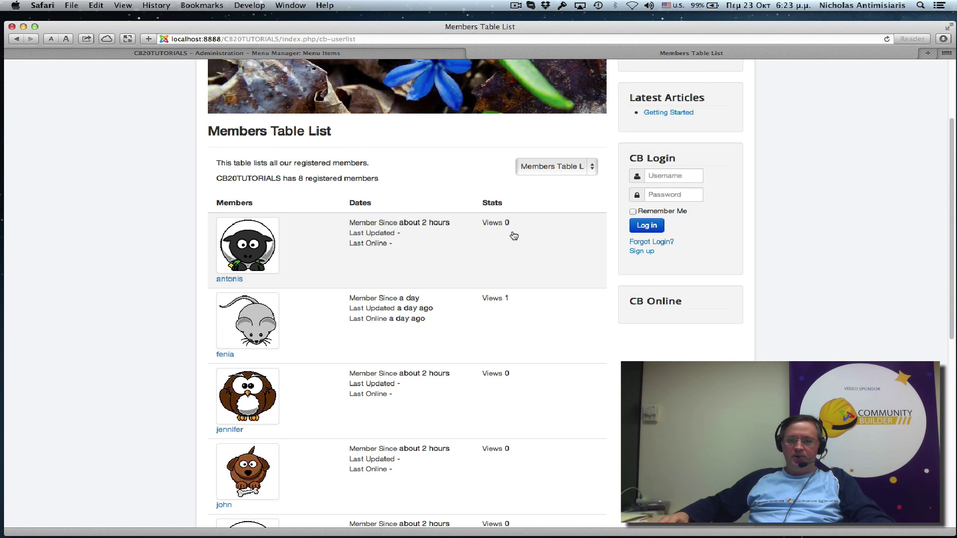
pyautogui.scroll(-10, 513, 237)
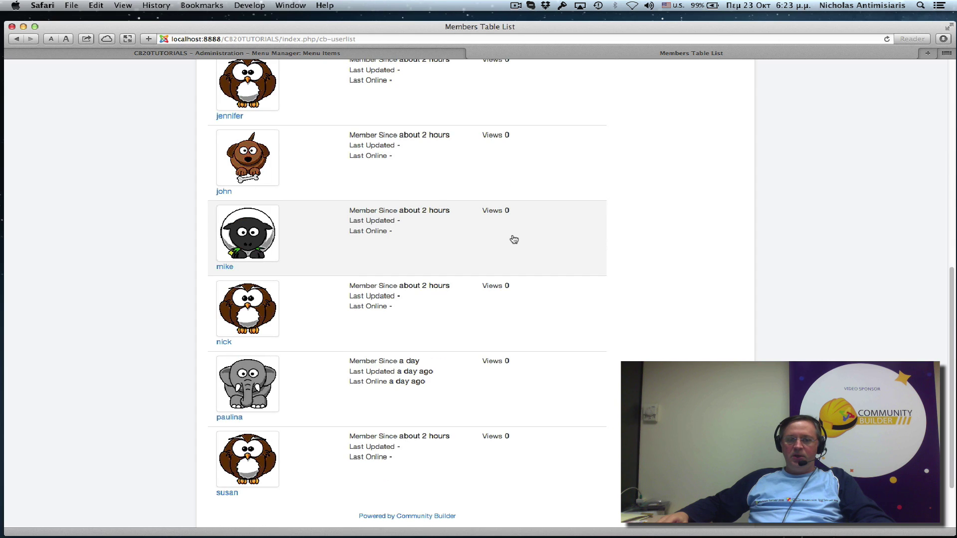
pyautogui.scroll(-2, 514, 240)
pyautogui.scroll(15, 514, 239)
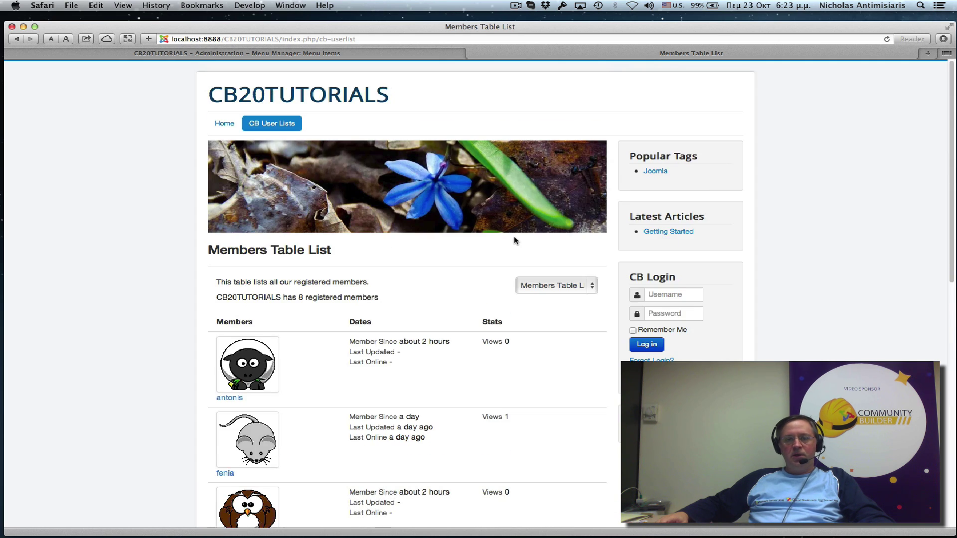
pyautogui.scroll(-3, 511, 246)
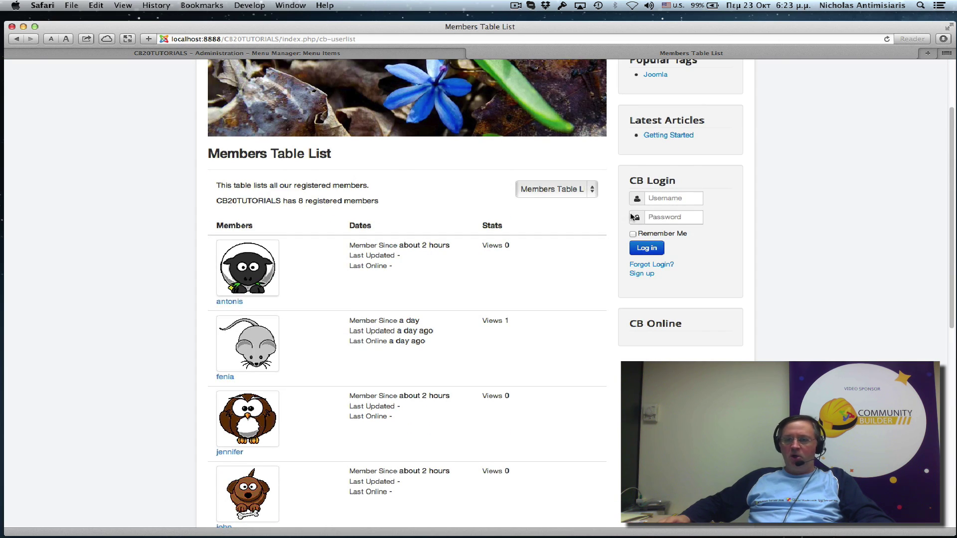
pyautogui.scroll(-2, 265, 329)
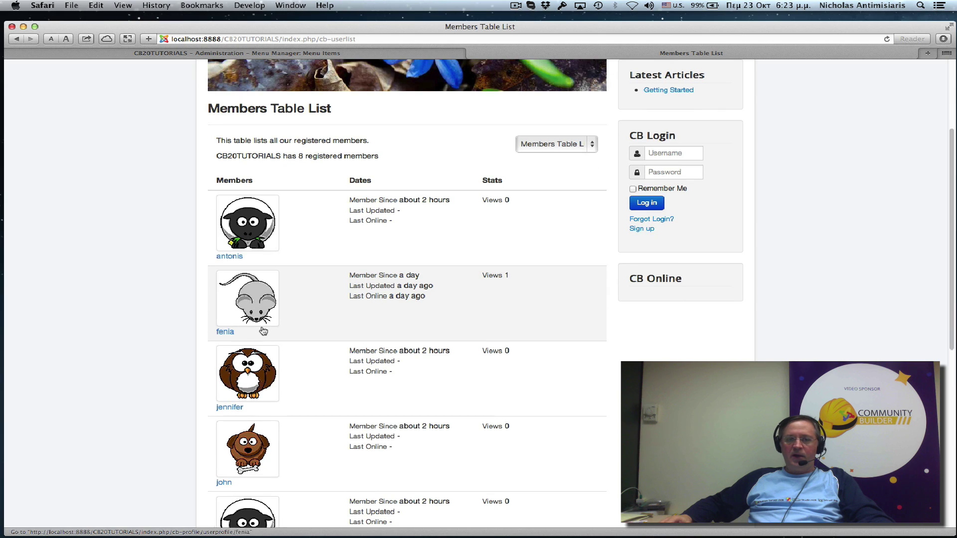
# Open the second member's profile, which shows a 'not authorized' error.
pyautogui.click(357, 298)
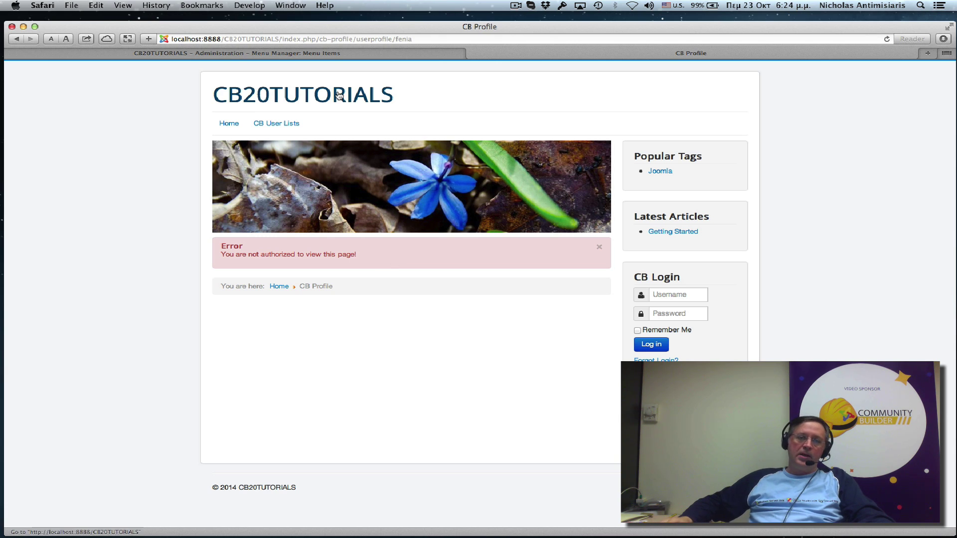
# In Community Builder Configuration, set Profile View Access Level to Public and save.
pyautogui.click(187, 51)
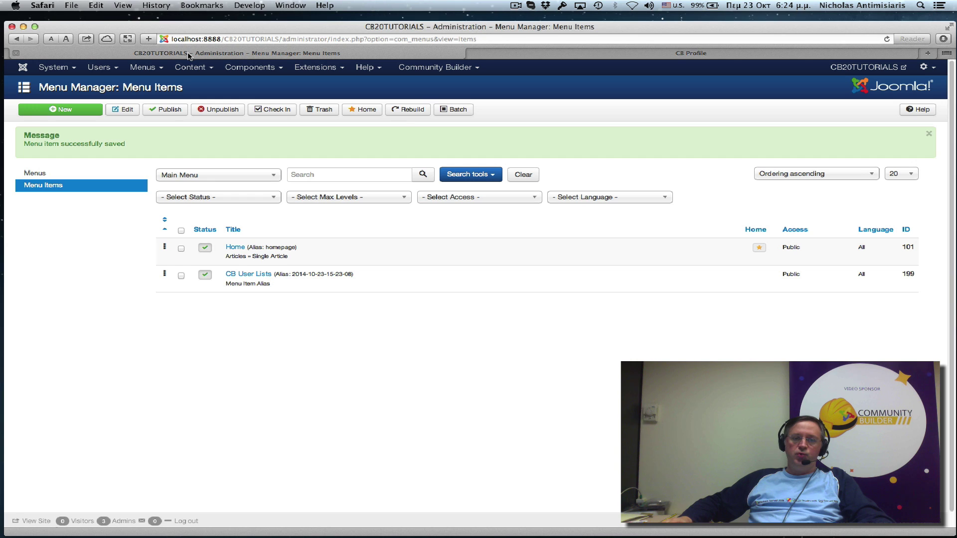
pyautogui.click(425, 68)
pyautogui.click(427, 172)
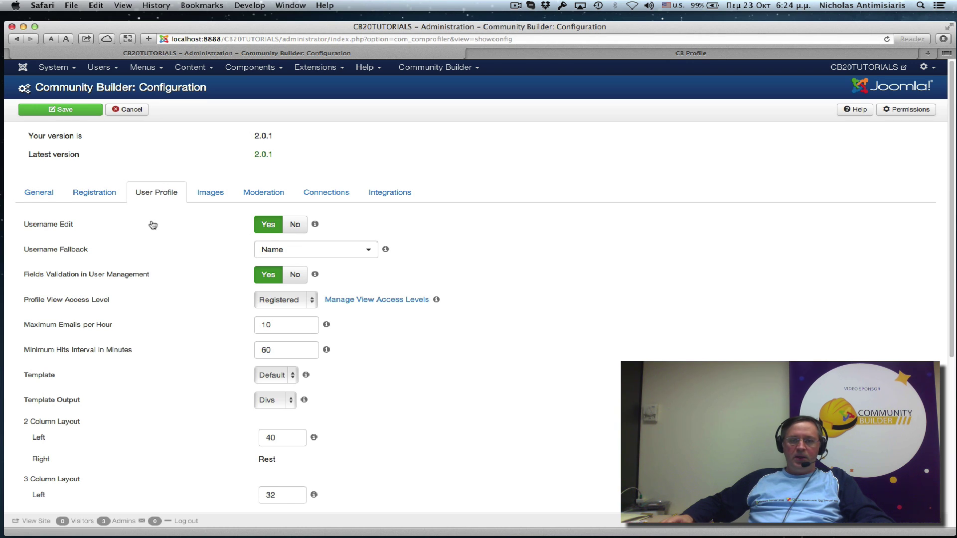
pyautogui.scroll(-1, 150, 225)
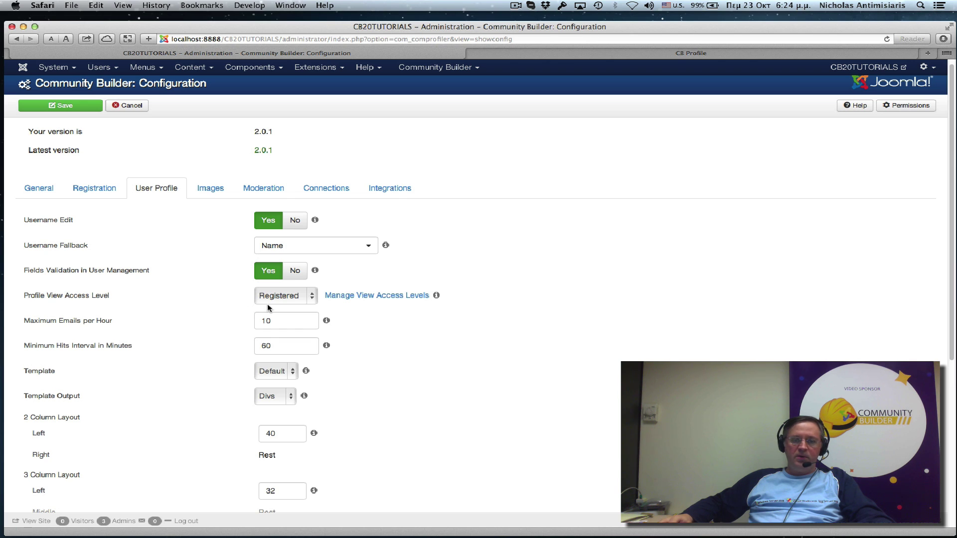
pyautogui.moveTo(279, 301)
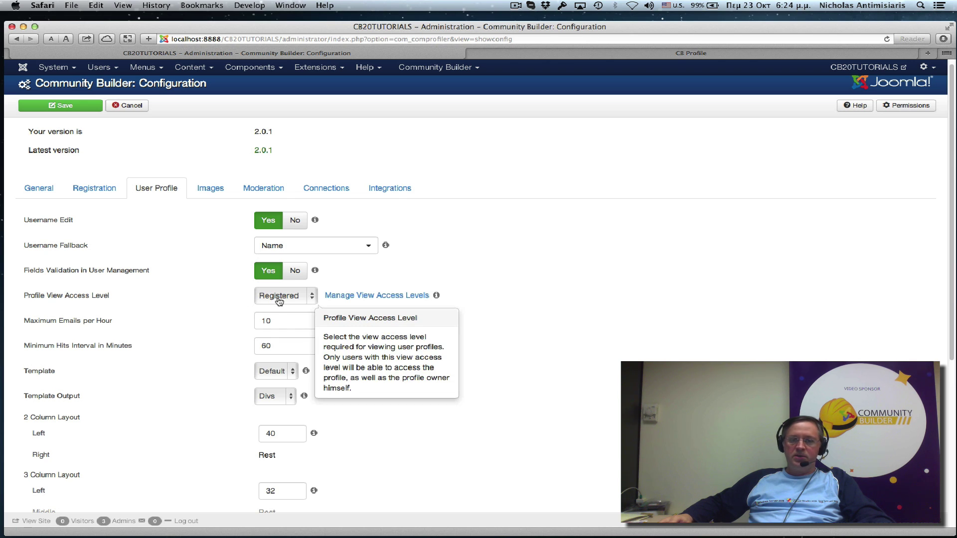
pyautogui.click(312, 298)
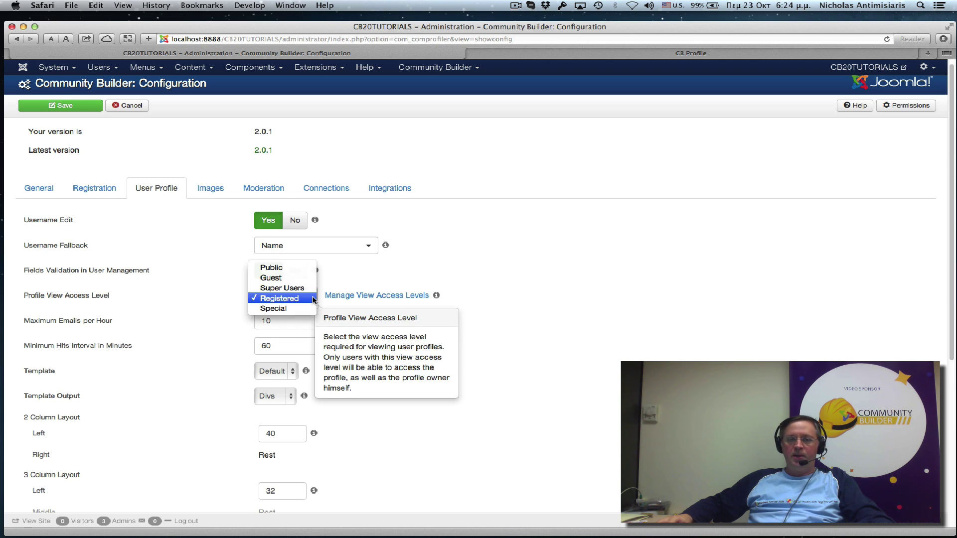
pyautogui.click(287, 268)
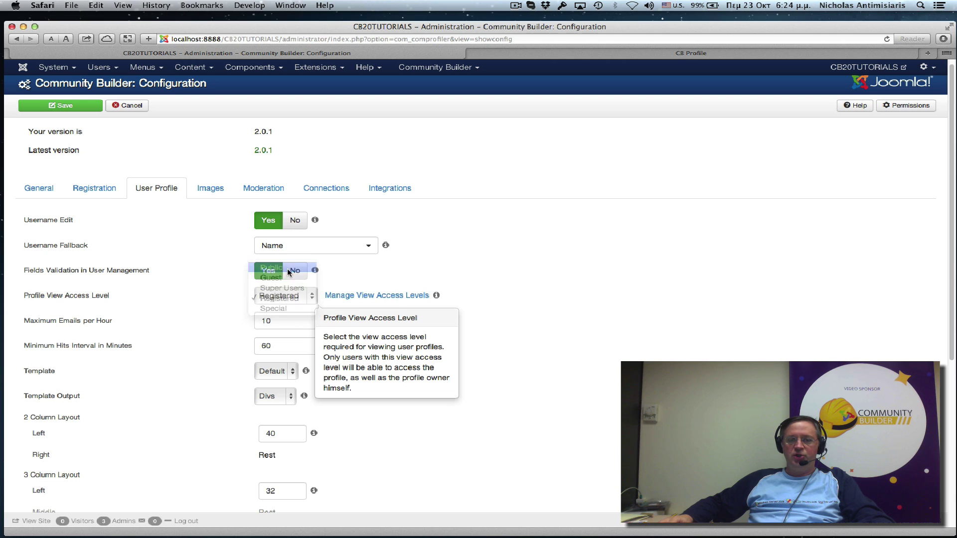
pyautogui.click(77, 106)
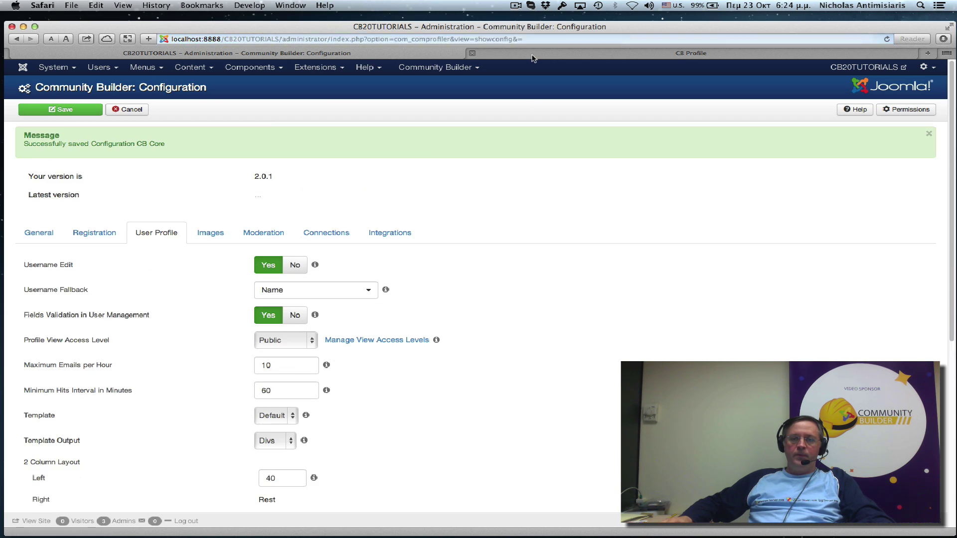
pyautogui.hotkey('ctrl', 'Tab')
# Reopen CB User Lists from Home and view the second member's profile with Contact Info, Articles and Blogs tabs.
pyautogui.click(234, 126)
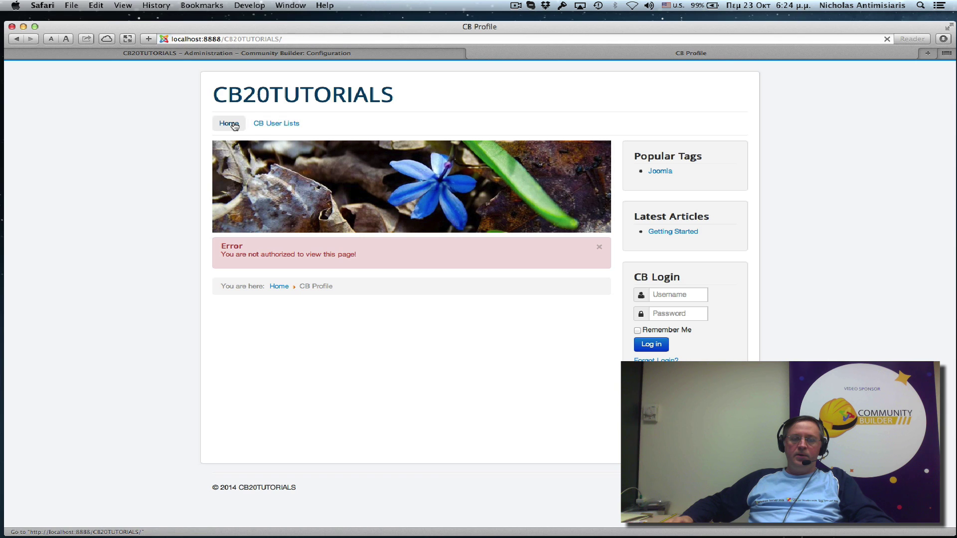
pyautogui.click(259, 125)
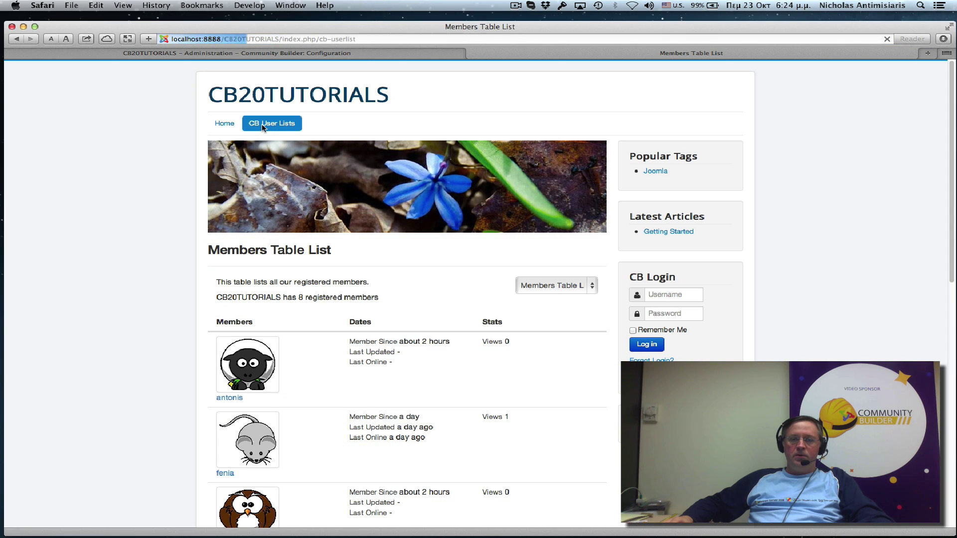
pyautogui.scroll(-3, 441, 333)
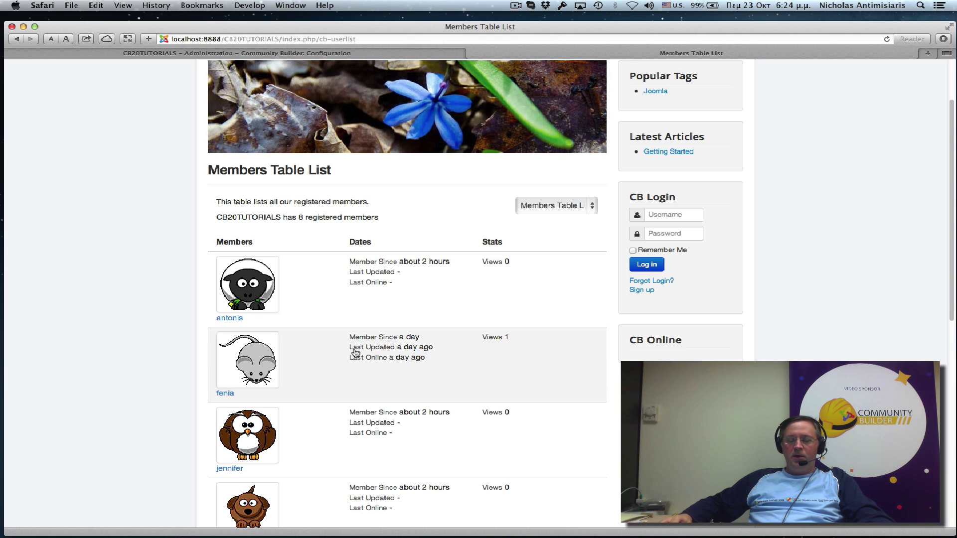
pyautogui.click(353, 354)
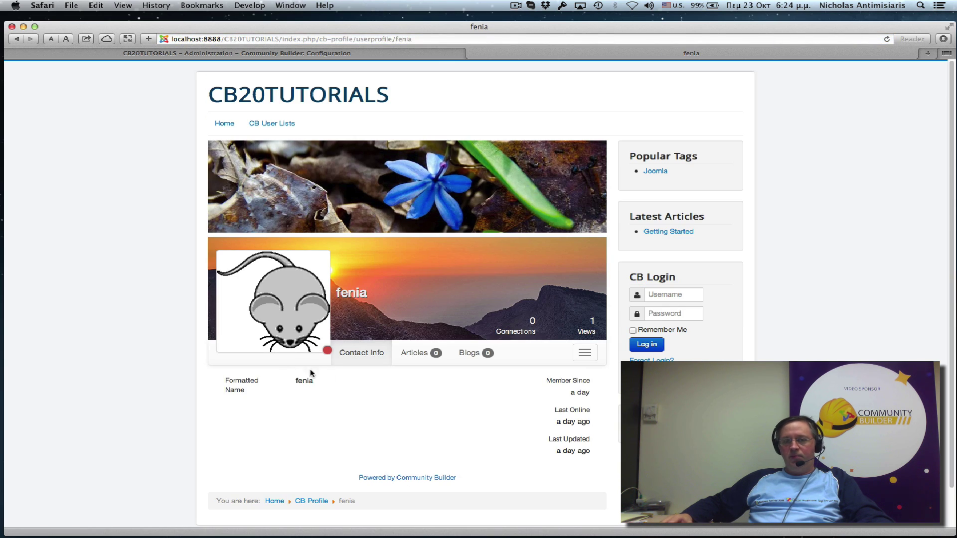
pyautogui.scroll(-2, 396, 380)
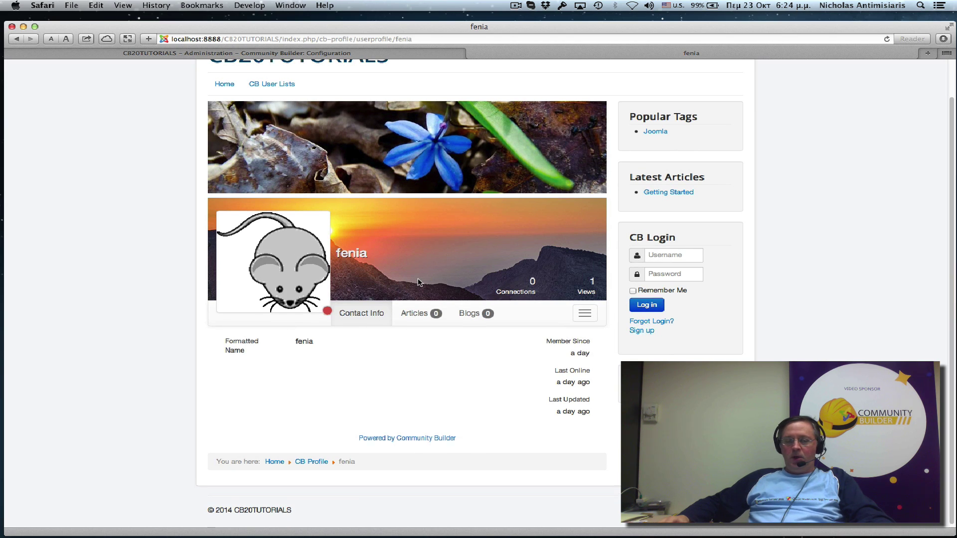
pyautogui.scroll(2, 417, 282)
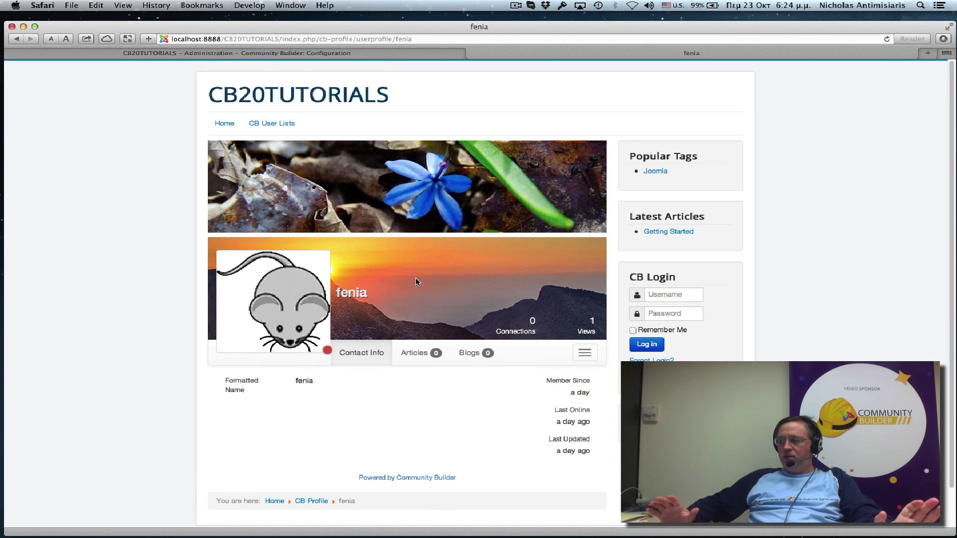